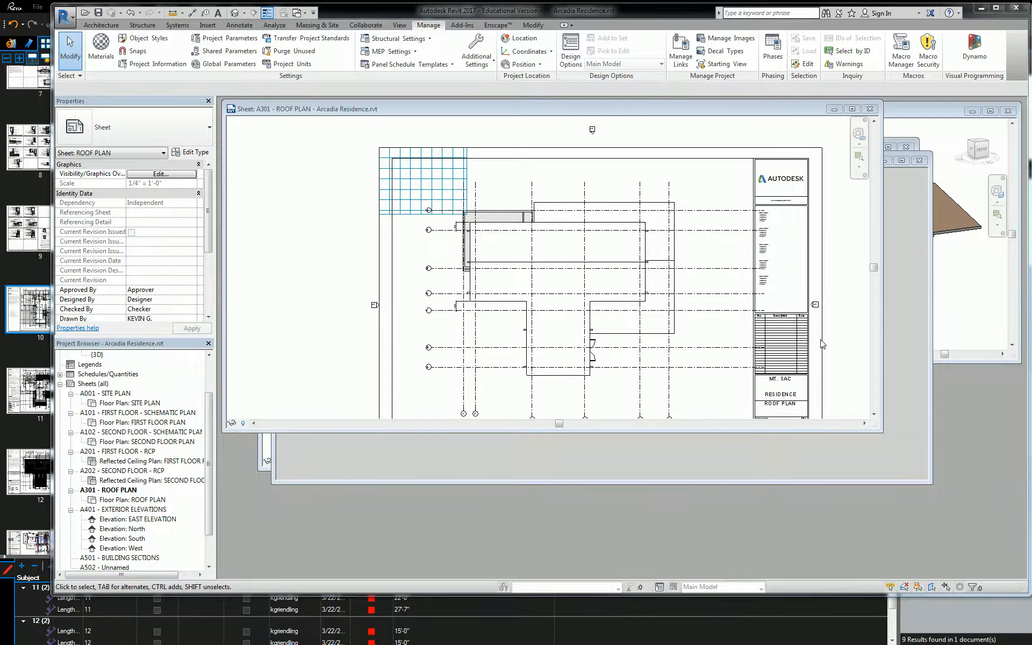
Insert a data row in the Sheet List schedule for a new sheet.
left_click(891, 231)
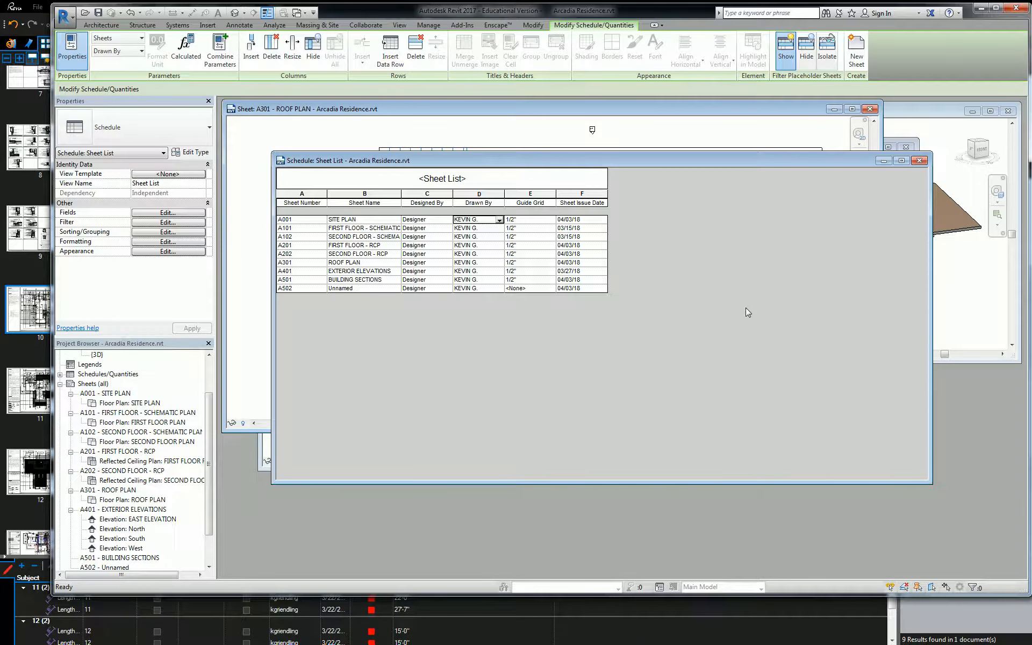
left_click(393, 57)
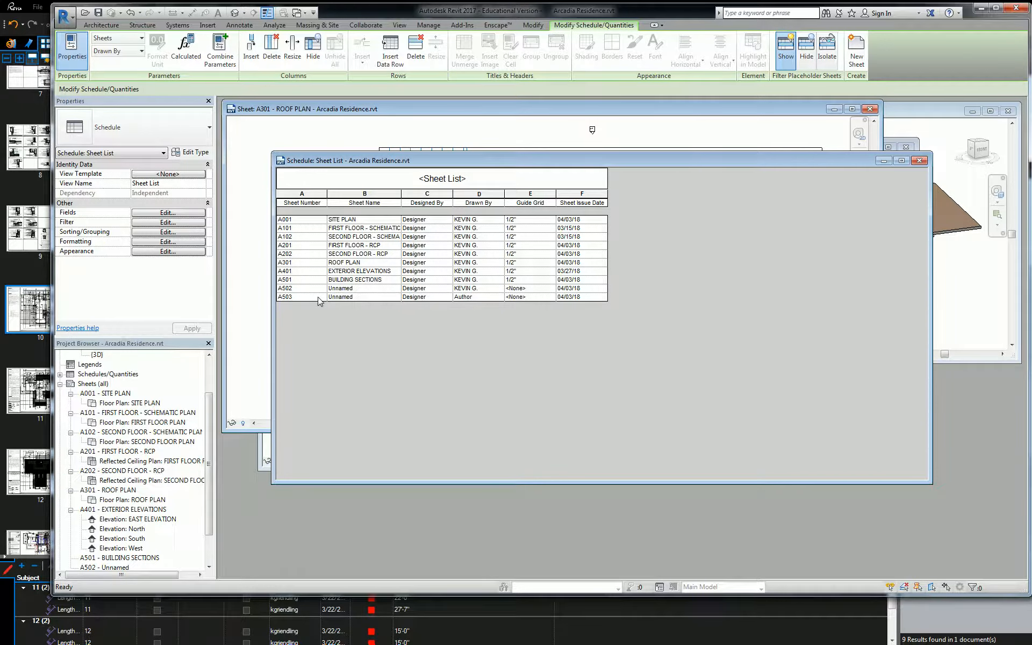
Collapse the expanded sheets from A001 to A401 in the project's sheet tree.
left_click(70, 393)
left_click(70, 403)
left_click(71, 412)
left_click(70, 422)
left_click(71, 431)
left_click(71, 441)
left_click(71, 451)
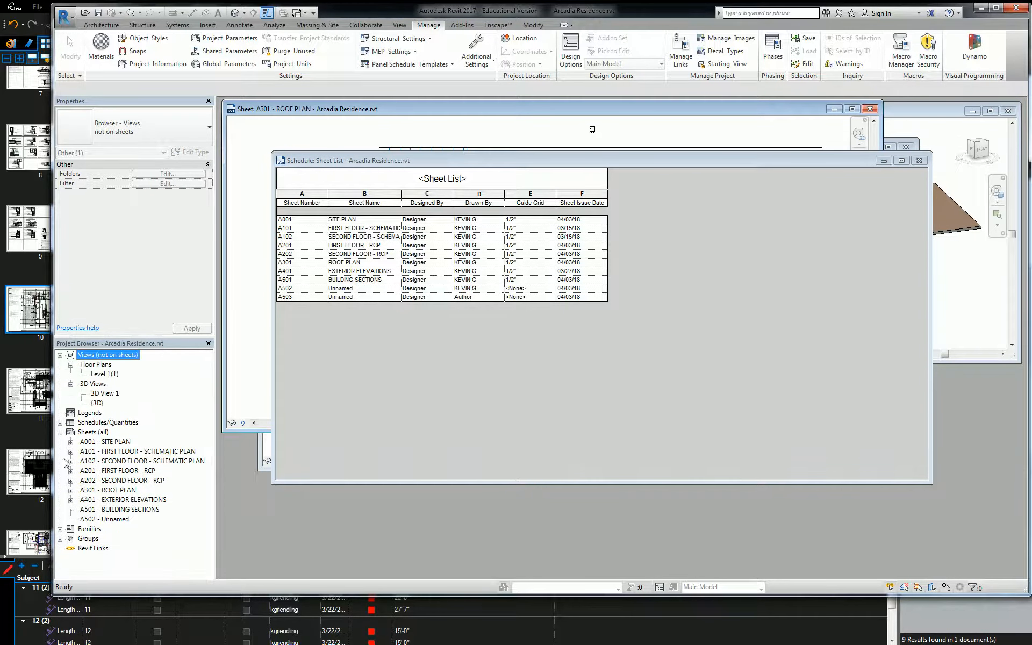
Set the sheet number of the newly added sheet to E101 in the Sheet List.
left_click(314, 297)
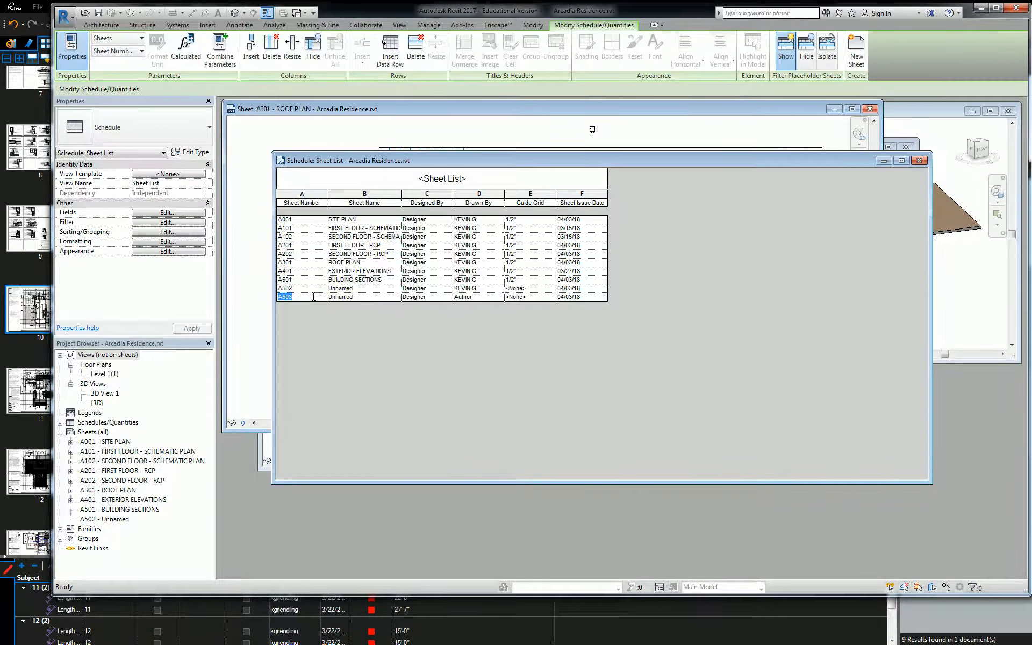
type("e101")
Switch to the A301 roof plan sheet and open the Project Parameters settings.
left_click(430, 147)
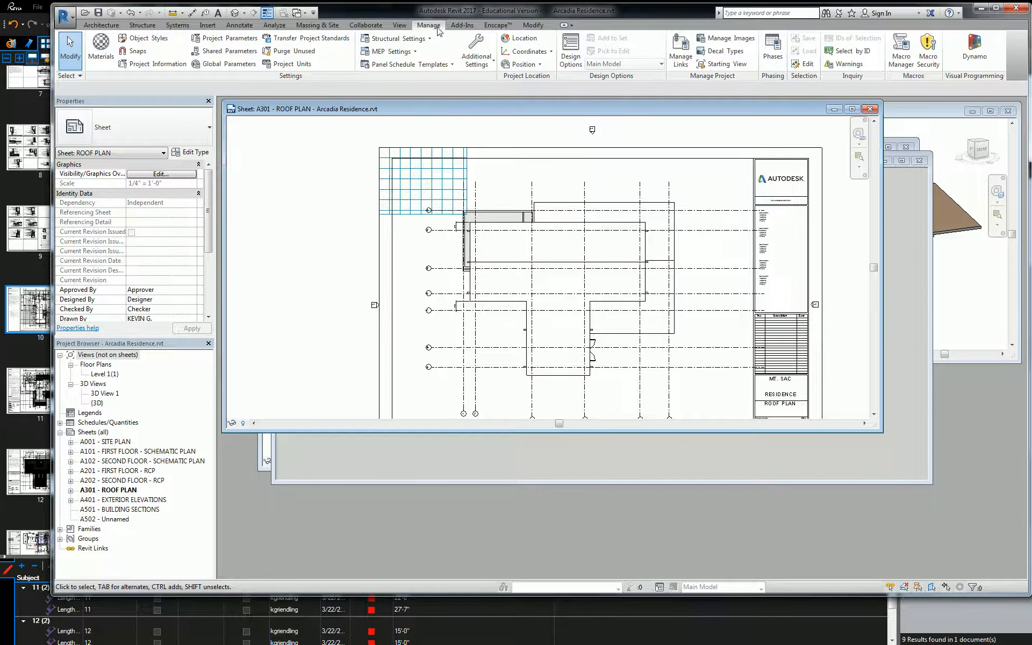
left_click(229, 39)
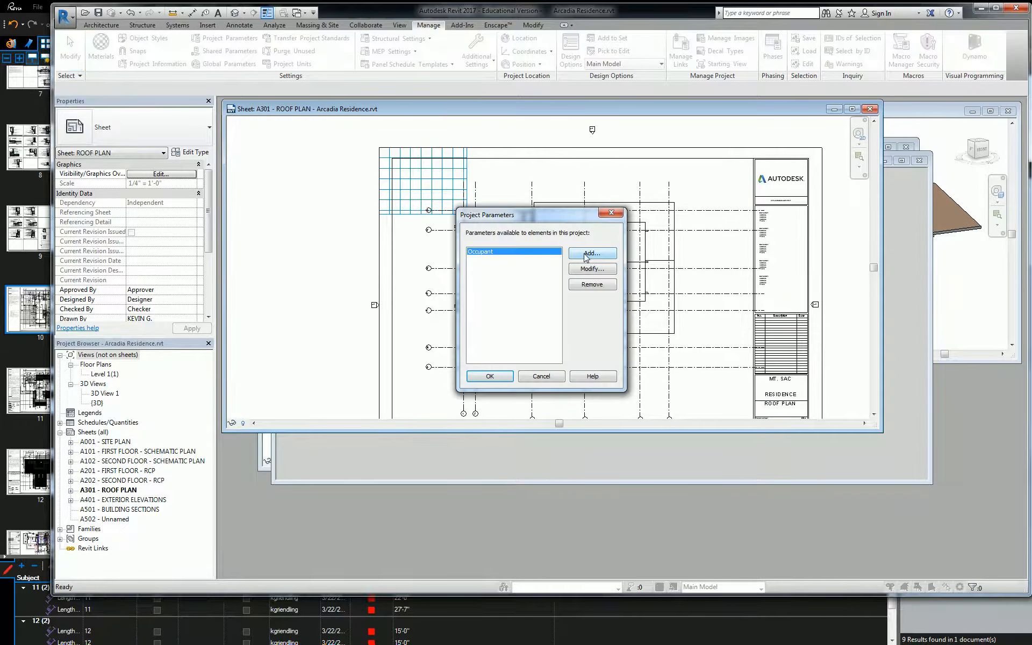
left_click(586, 253)
left_click_drag(724, 226, 725, 356)
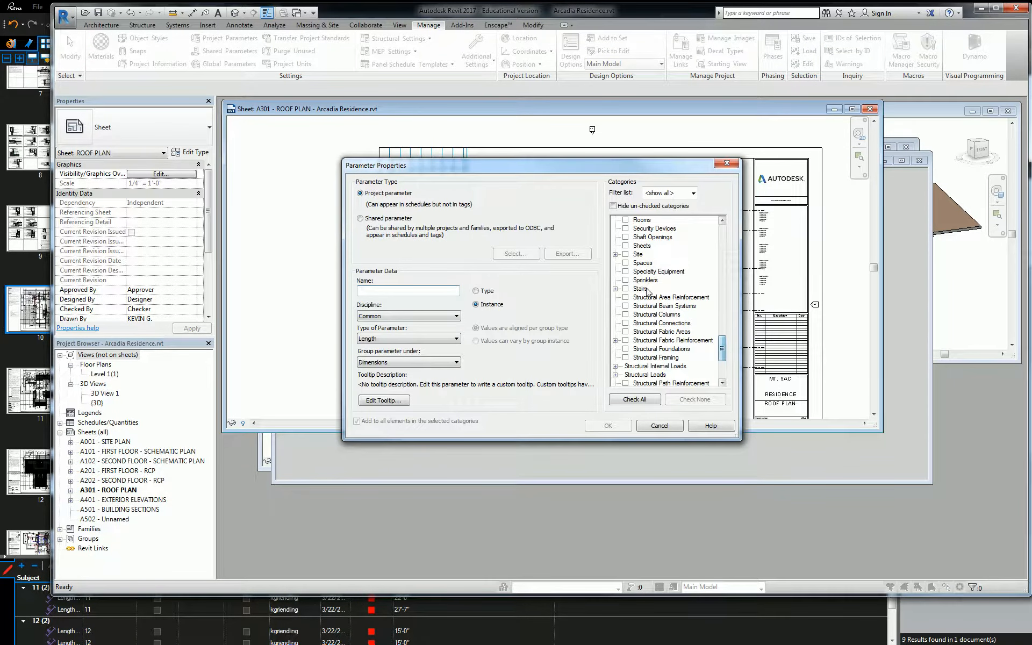
left_click(729, 166)
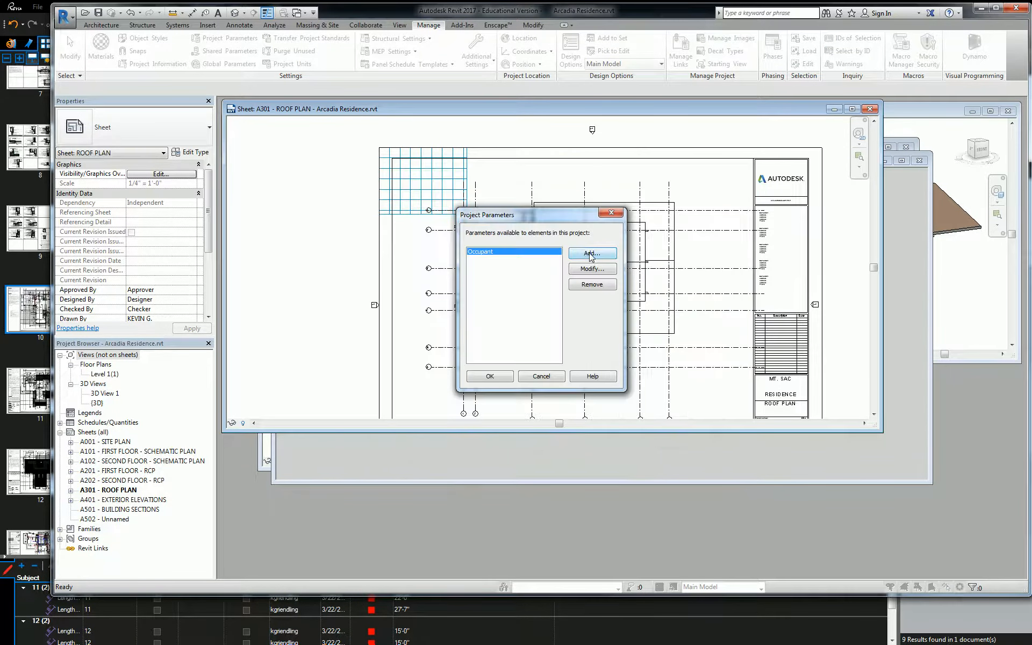
Start a new instance project parameter named Sheet Group and assign it to the Sheets category.
left_click(590, 254)
left_click_drag(720, 243, 720, 343)
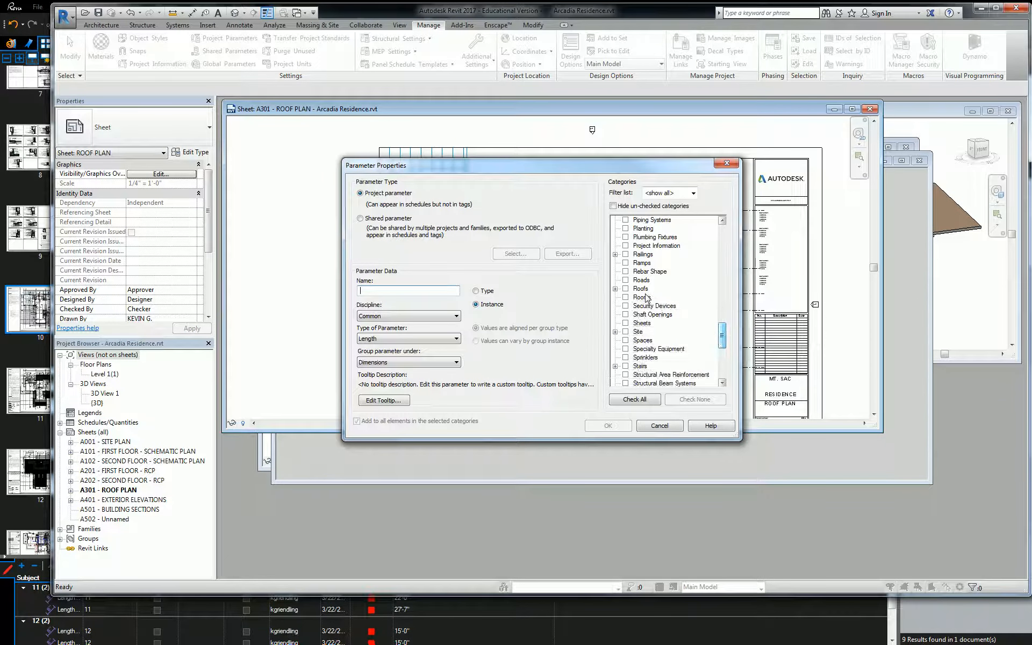
left_click(626, 324)
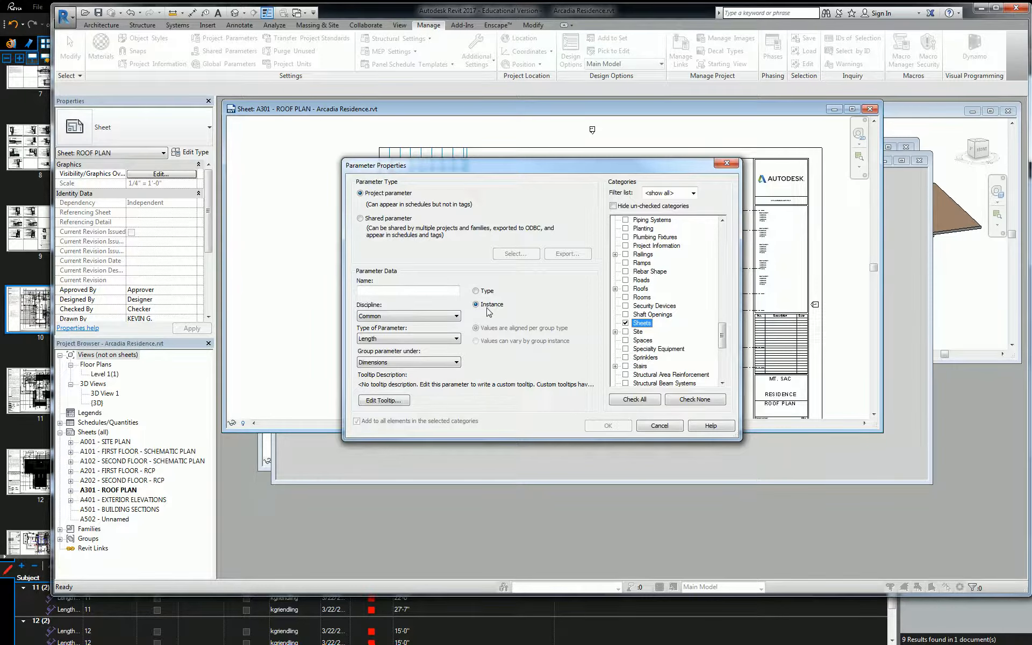
left_click(396, 291)
type("Sheet Group")
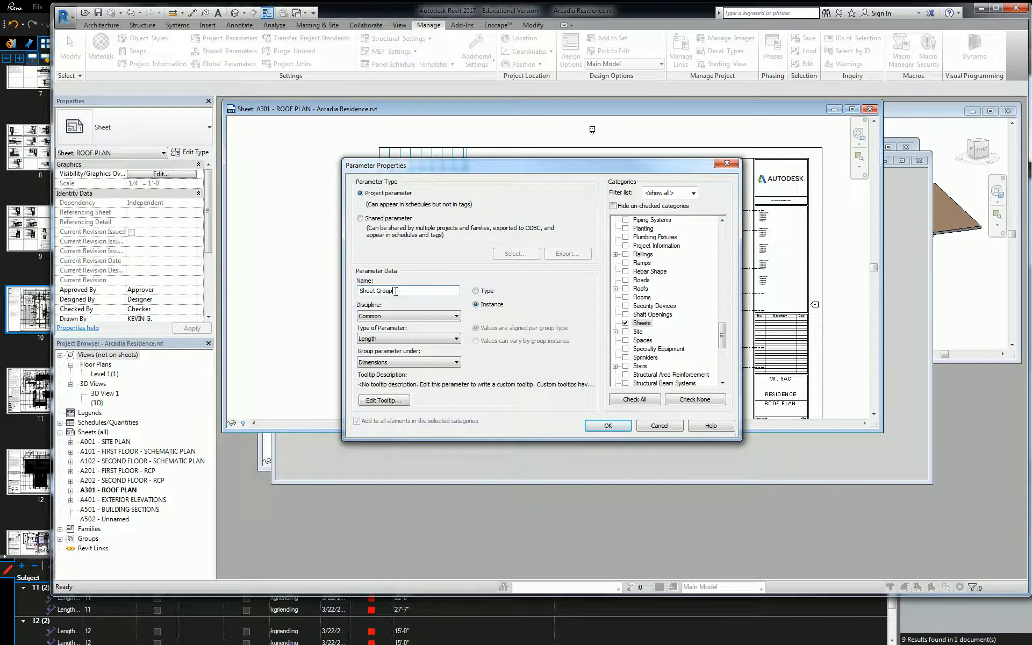
Make the Sheet Group parameter a Text type grouped under General, and accept it into the project.
left_click(442, 338)
left_click(411, 348)
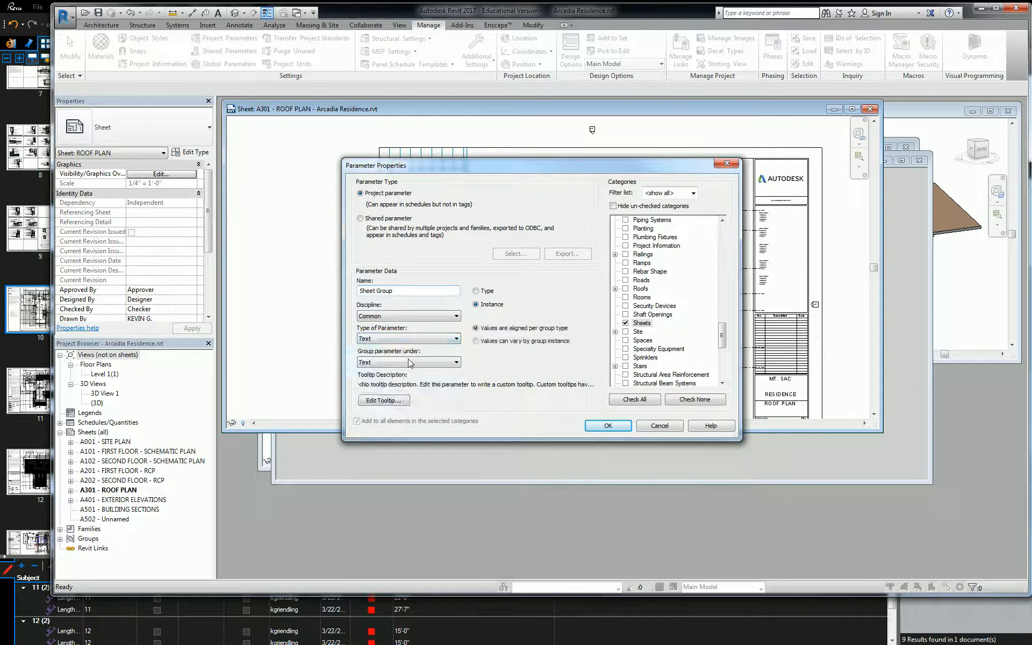
left_click(420, 361)
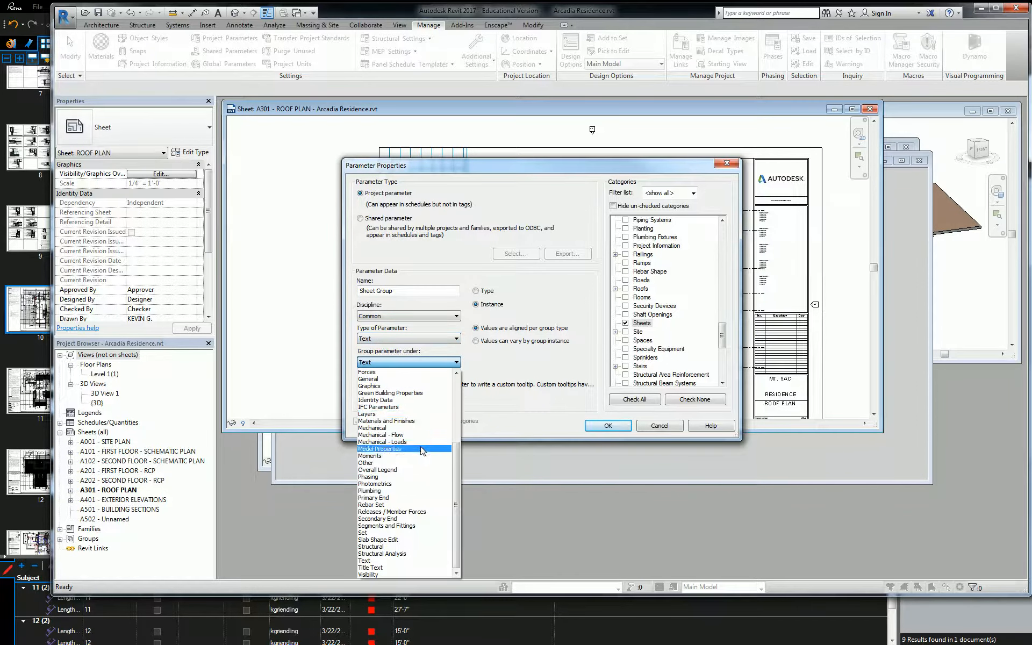
left_click(428, 361)
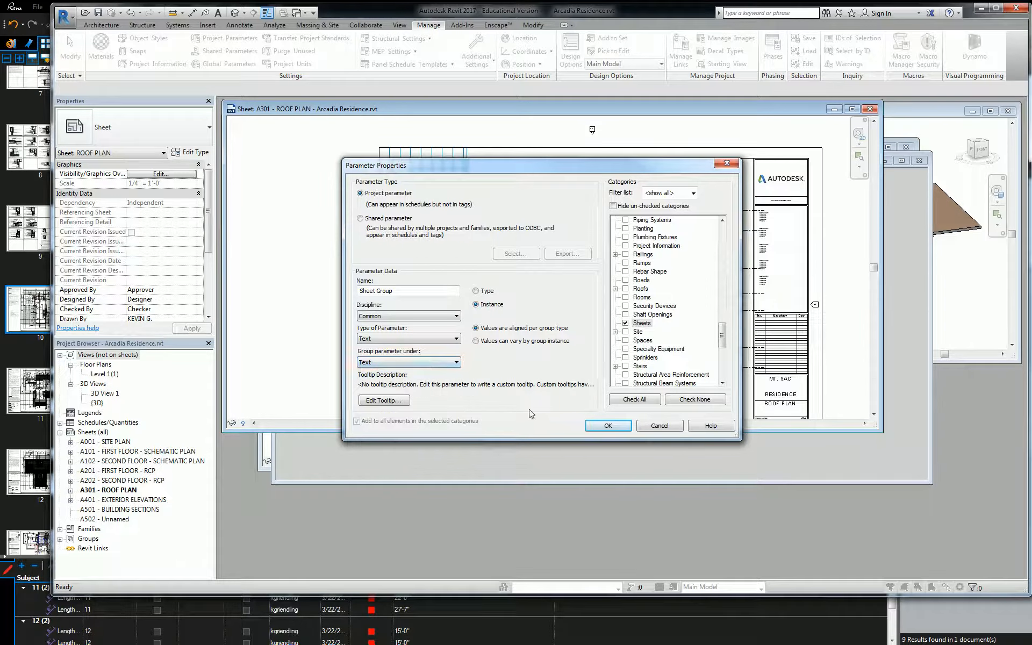
left_click(454, 363)
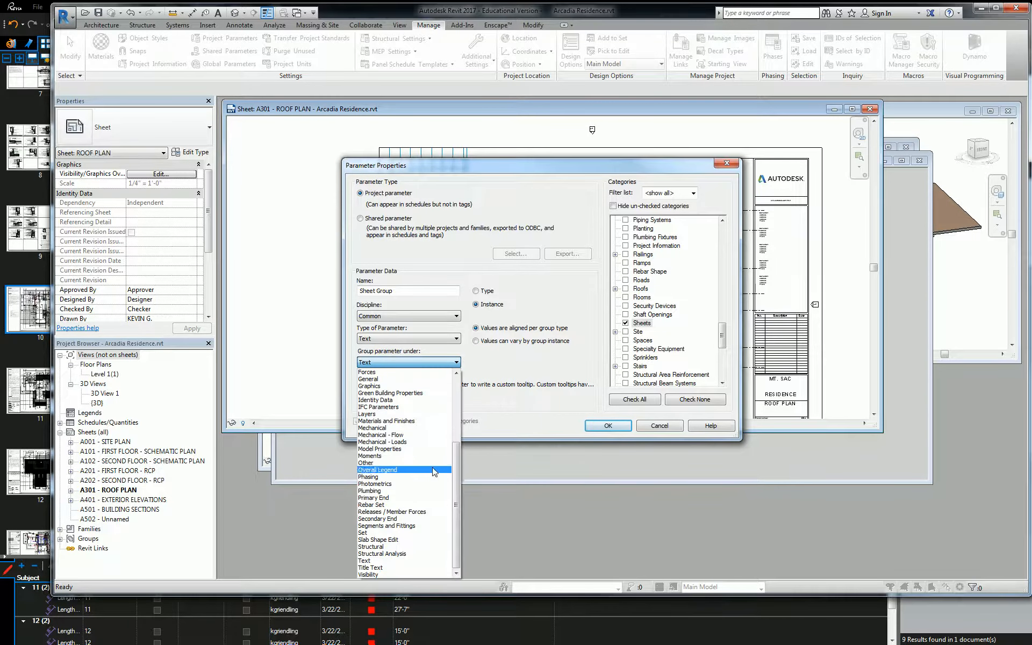
scroll(450, 498, "up", 5)
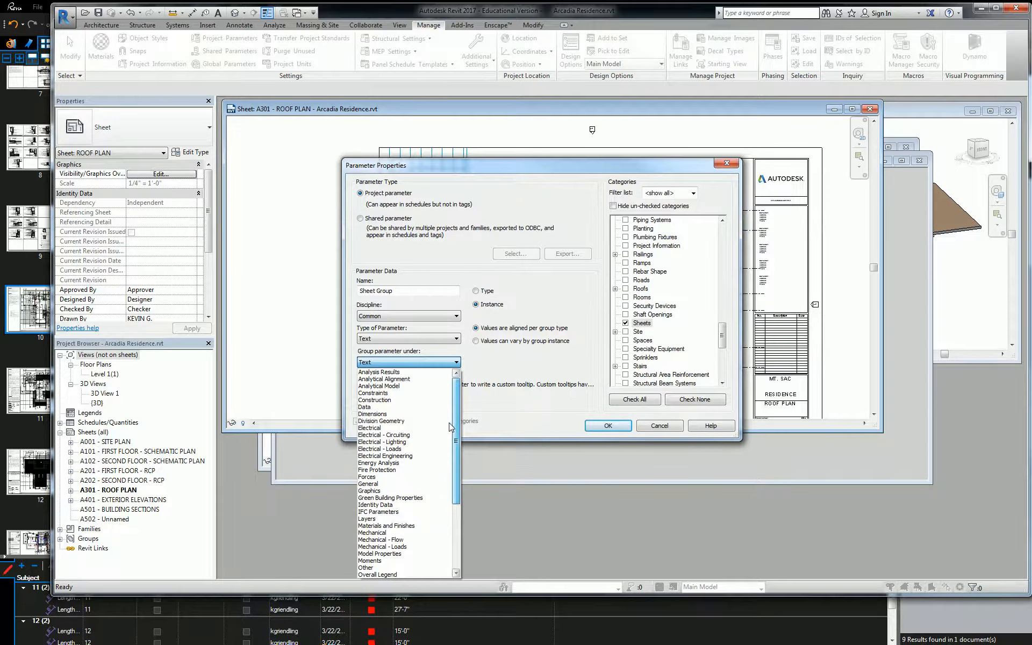
left_click(389, 485)
left_click(611, 425)
left_click(499, 378)
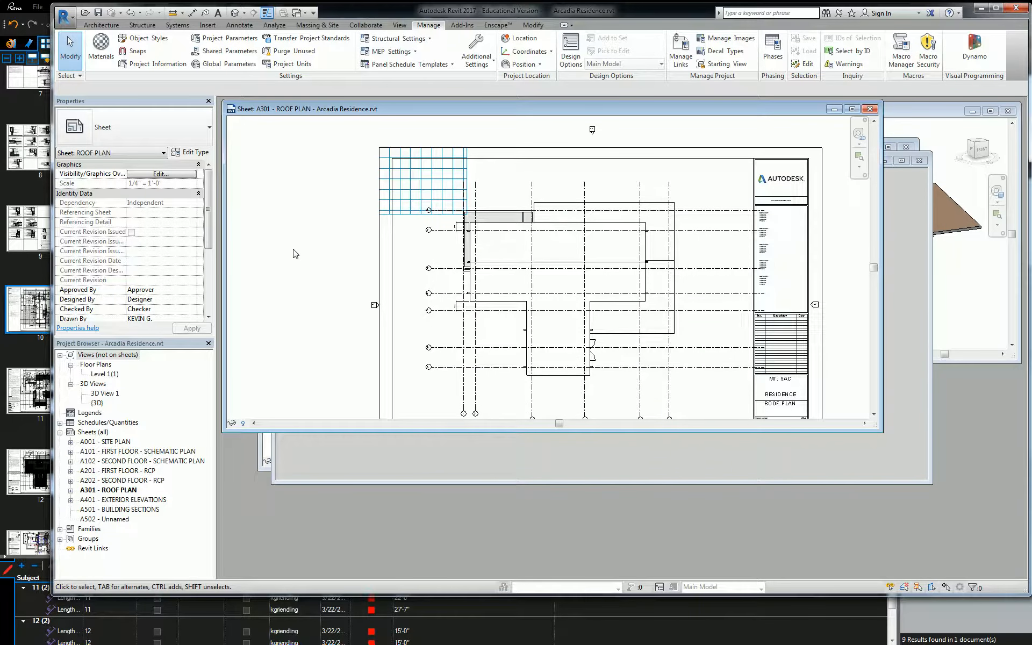
Set the Sheet Group of the A301 roof plan sheet to ARCHITECTURAL.
scroll(215, 245, "down", 4)
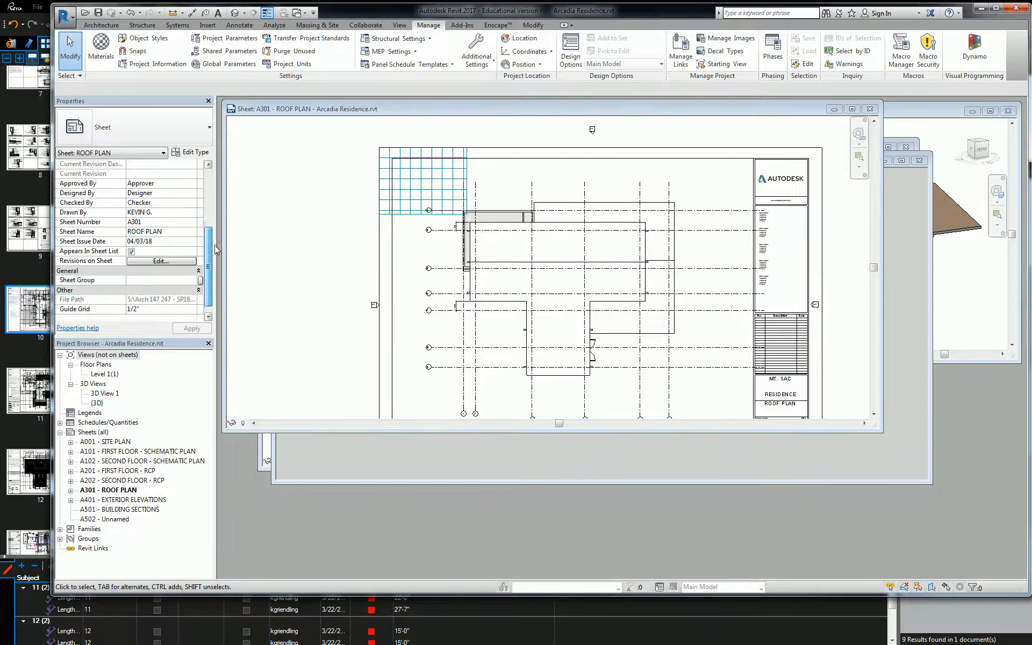
scroll(215, 245, "down", 1)
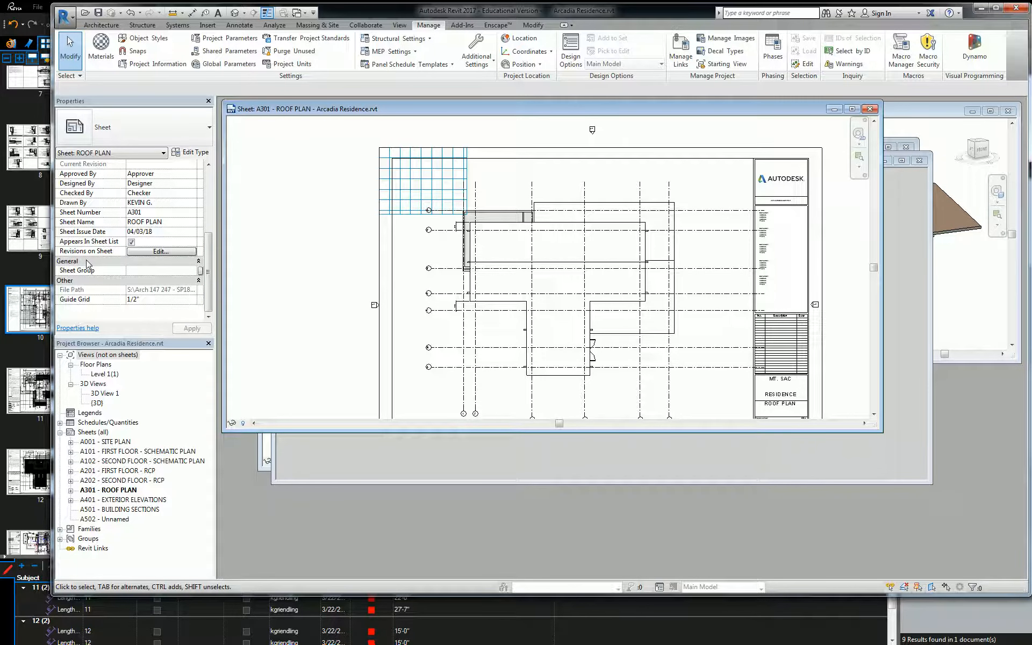
left_click(138, 270)
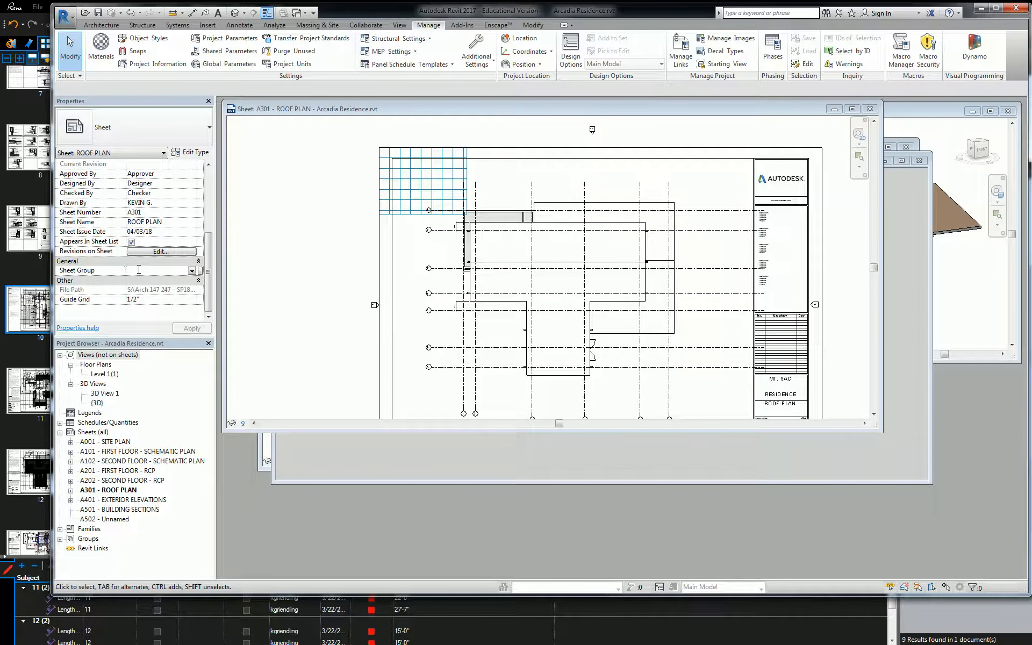
type("a")
key("BackSpace")
type("ARCHITECTURAL")
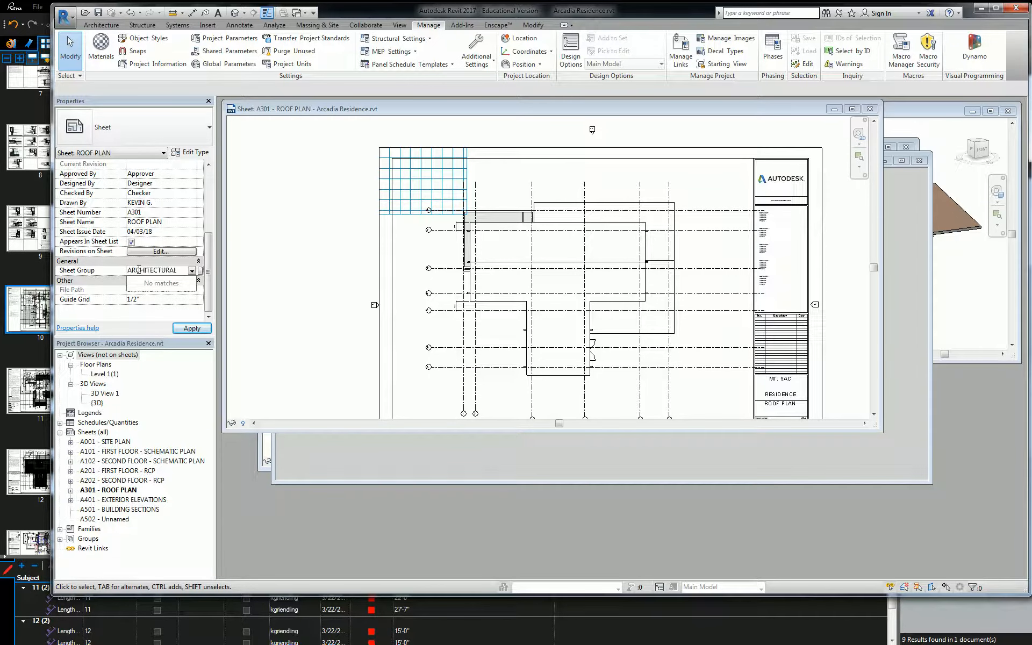
left_click(276, 236)
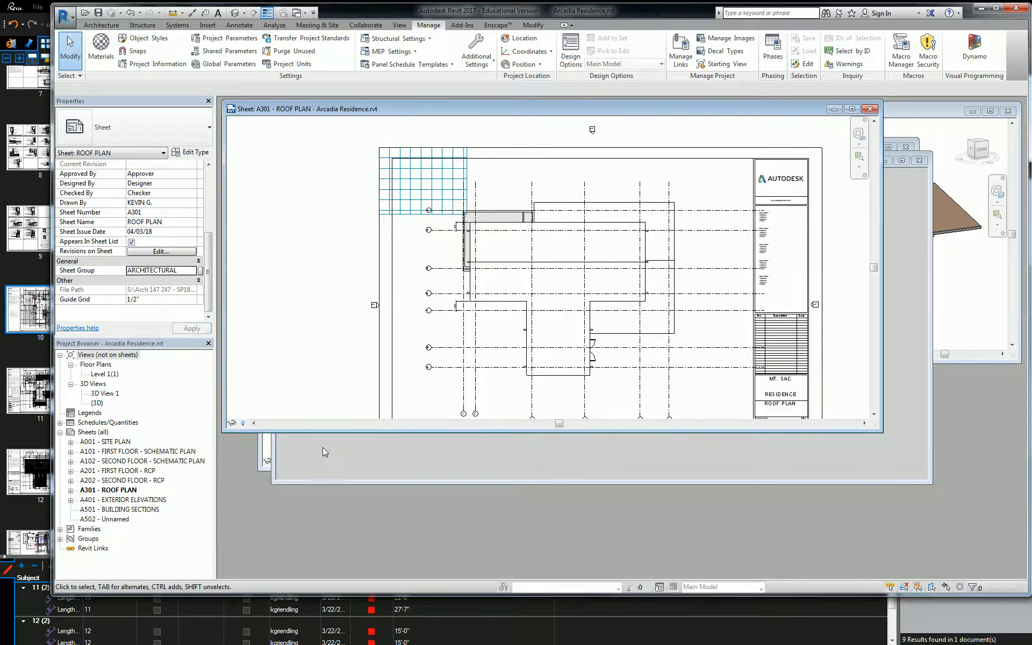
Remove Sheet Issue Date, Guide Grid, Drawn By and Designed By from the Sheet List's scheduled fields.
left_click(324, 452)
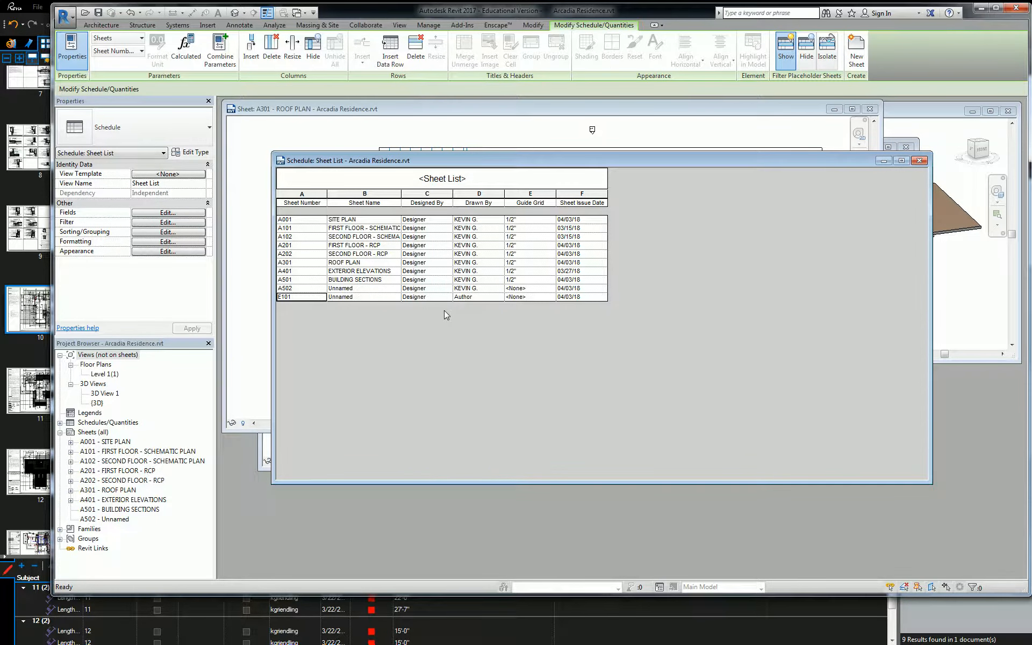
left_click(170, 214)
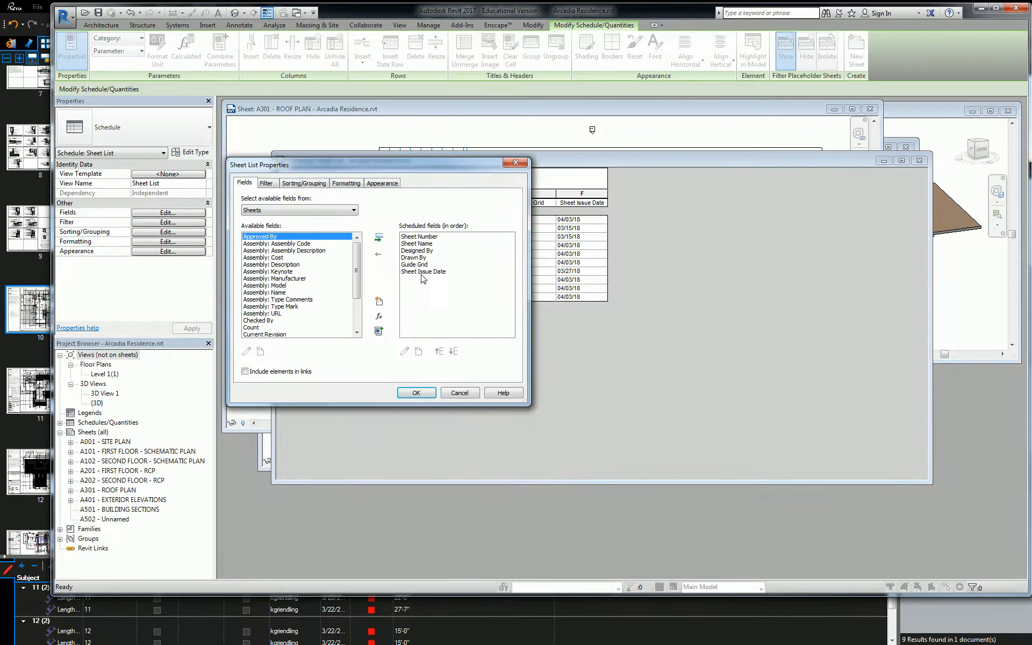
left_click(421, 272)
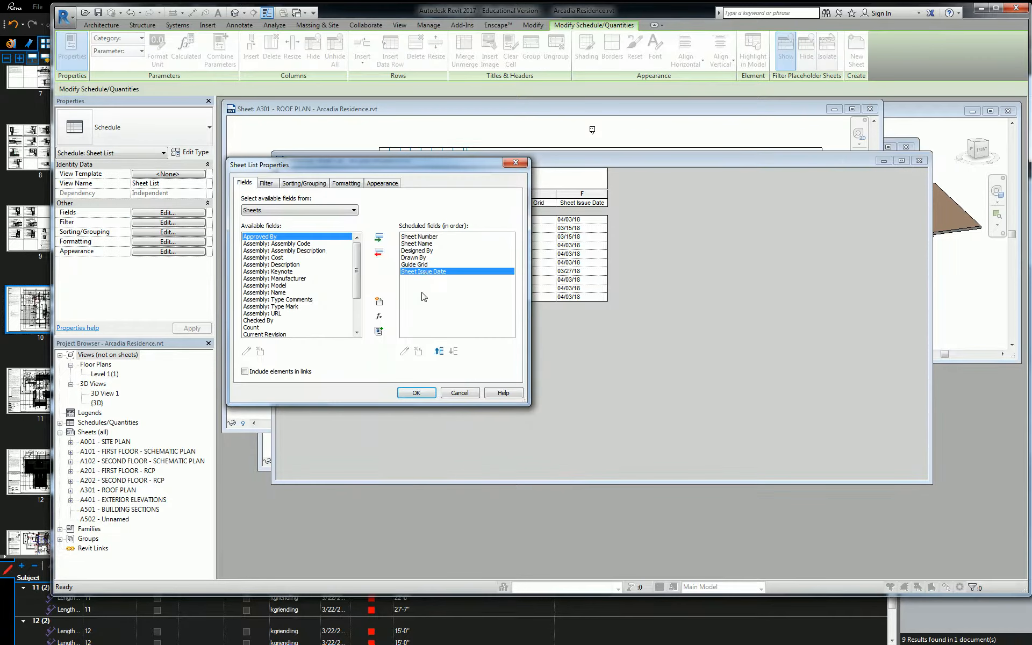
left_click(379, 253)
left_click(379, 253)
left_click(379, 253)
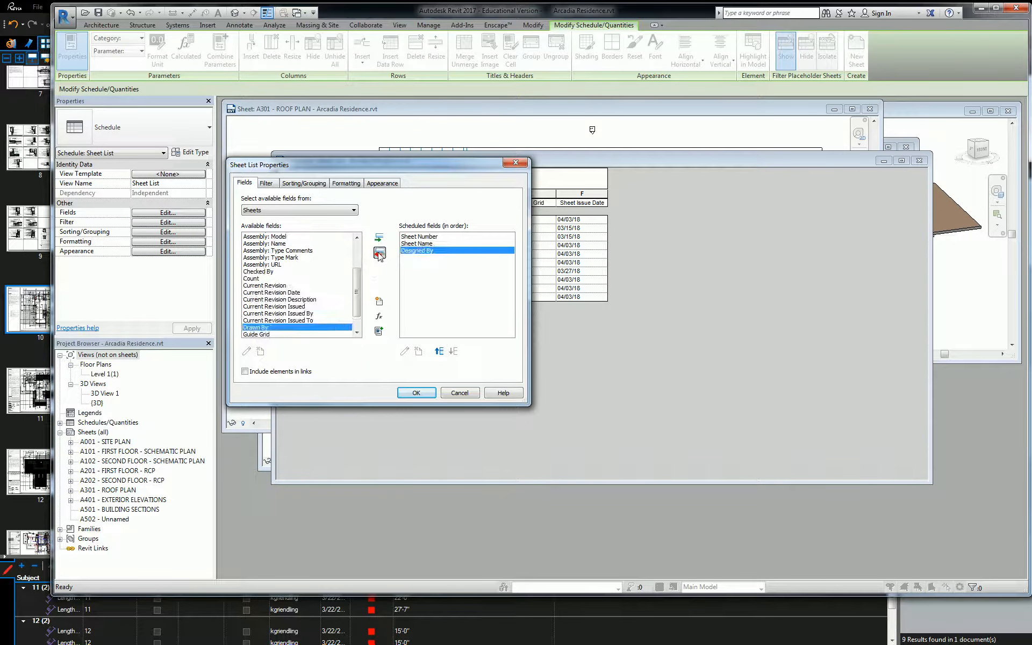
left_click(379, 253)
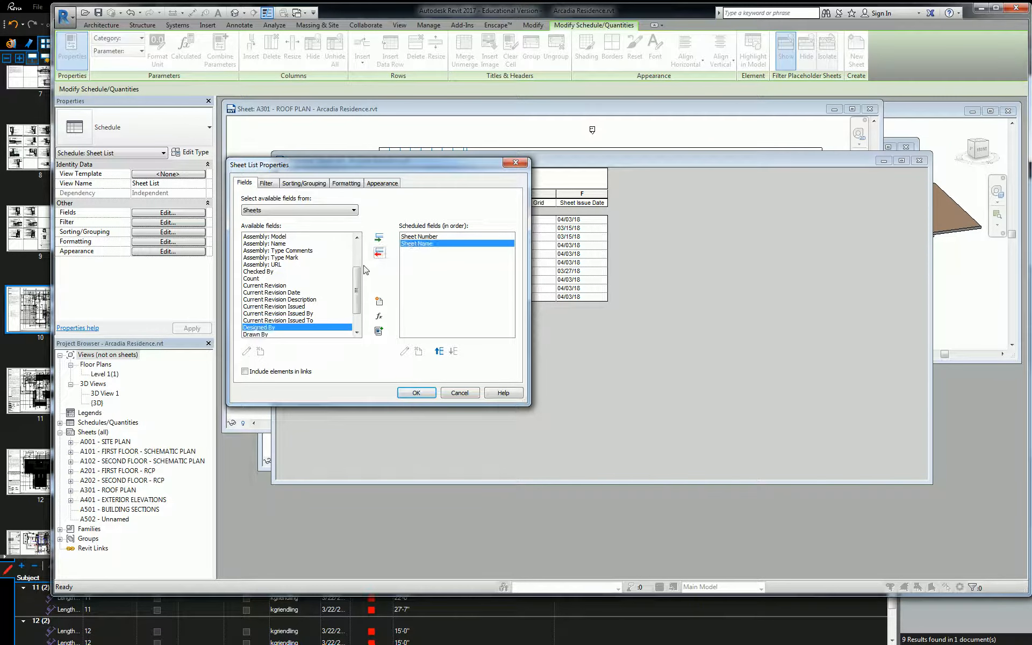
Add Sheet Group to the Sheet List's scheduled fields and make it the first column.
left_click_drag(358, 285, 359, 302)
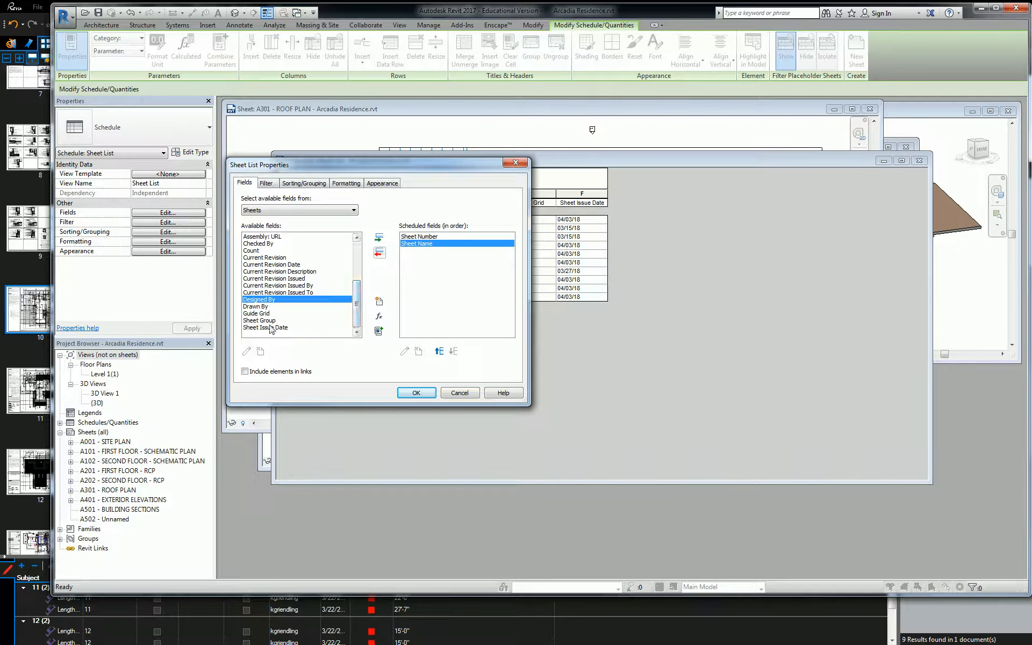
left_click(274, 320)
left_click(379, 237)
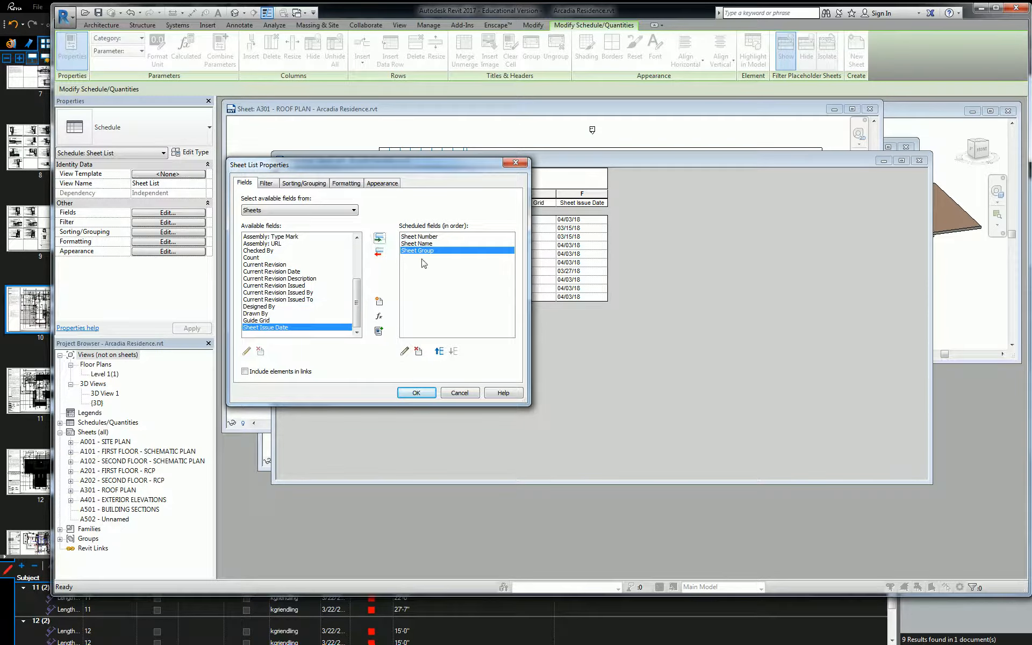
left_click(439, 351)
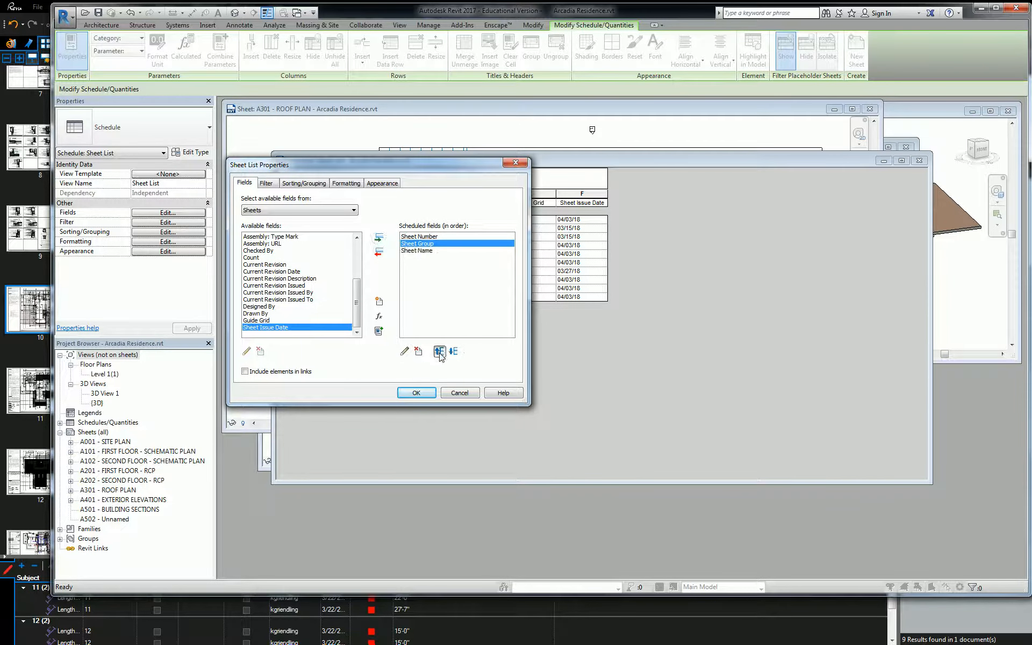
left_click(439, 351)
left_click(415, 393)
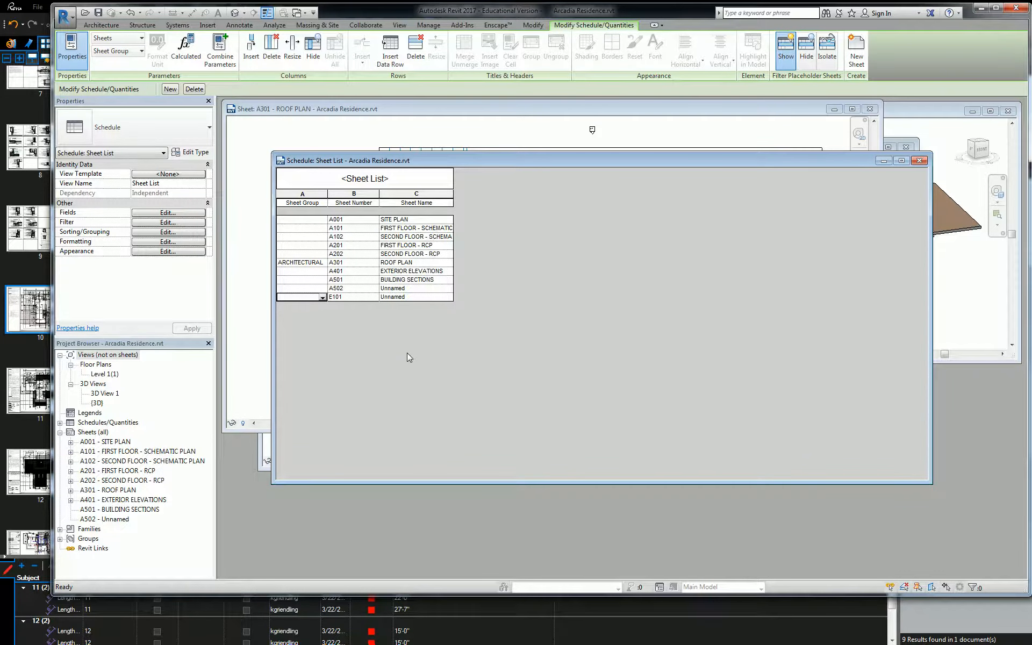
Set the Sheet Group of sheet E101 to ELECTRICAL in the Sheet List.
type("E")
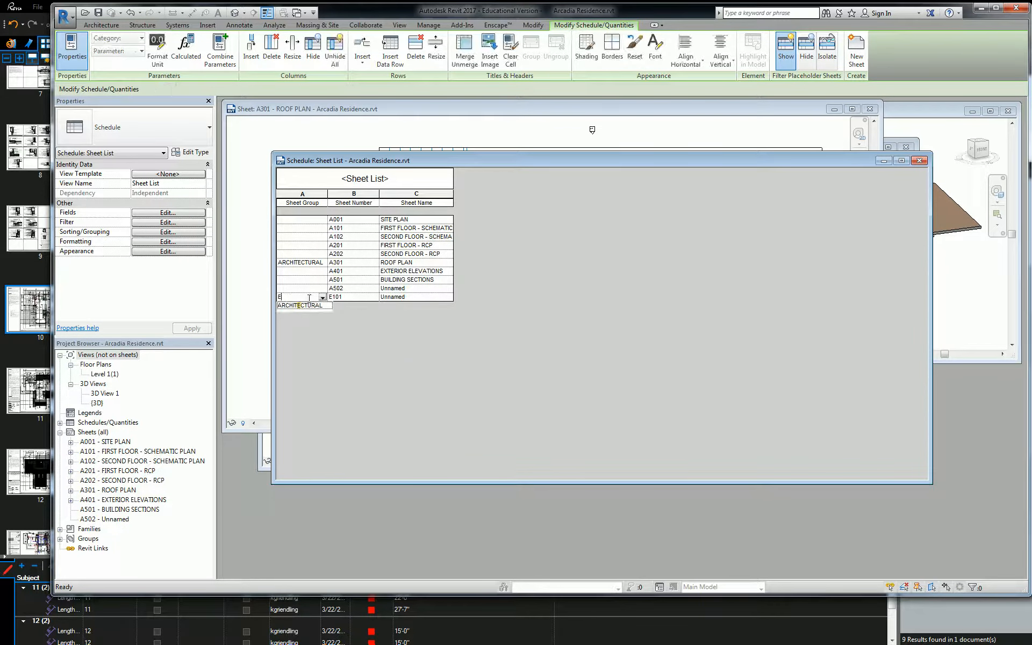
type("LECTRICAL")
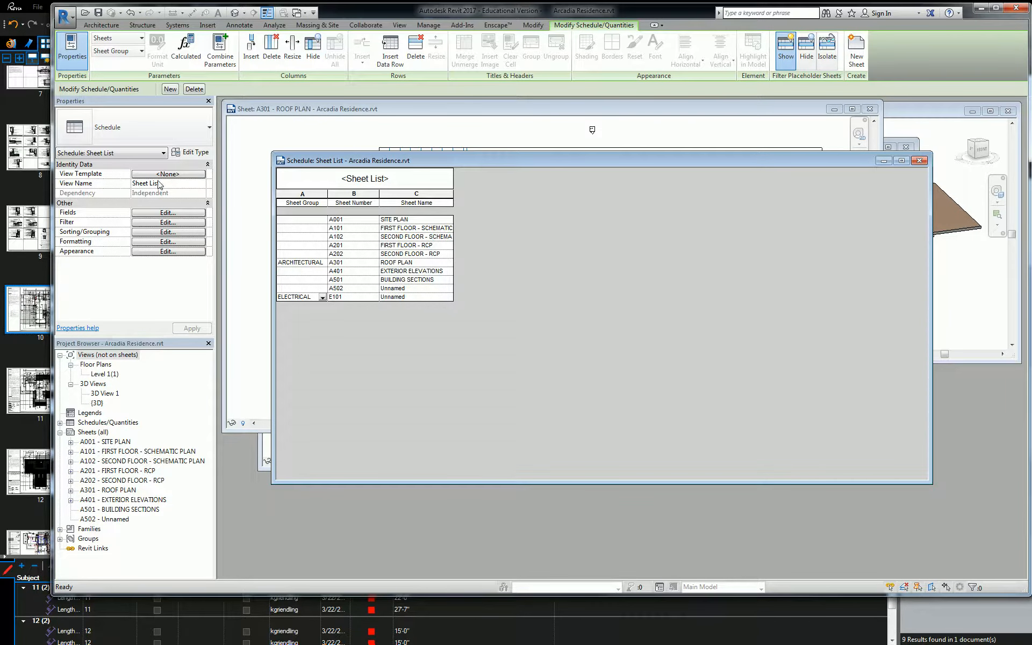
Sort the Sheet List by Sheet Group and turn off itemizing every instance.
left_click(167, 232)
left_click(360, 203)
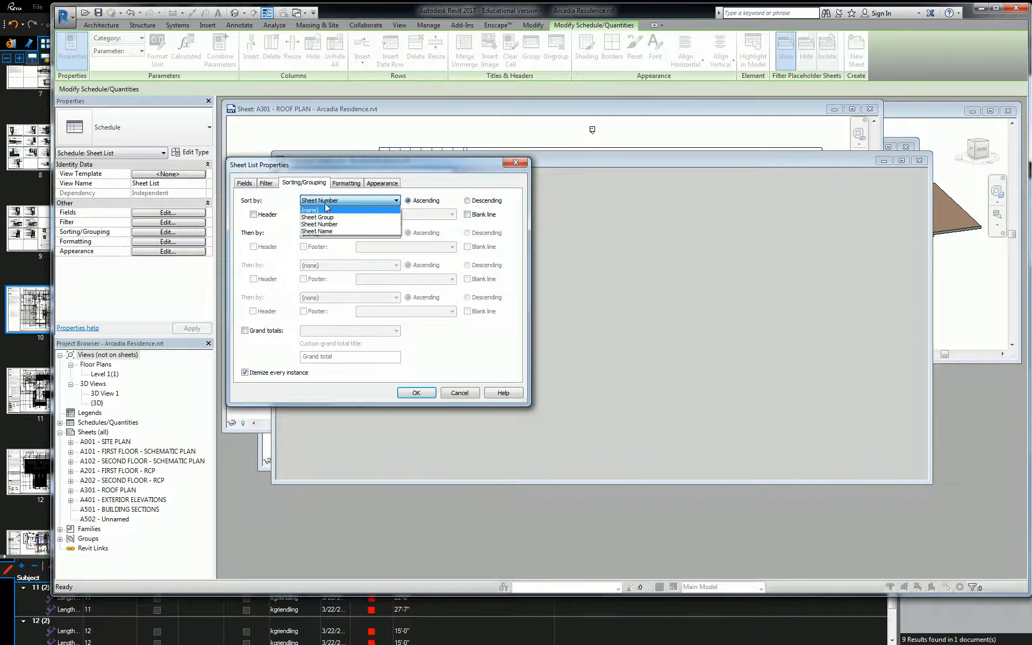
left_click(335, 217)
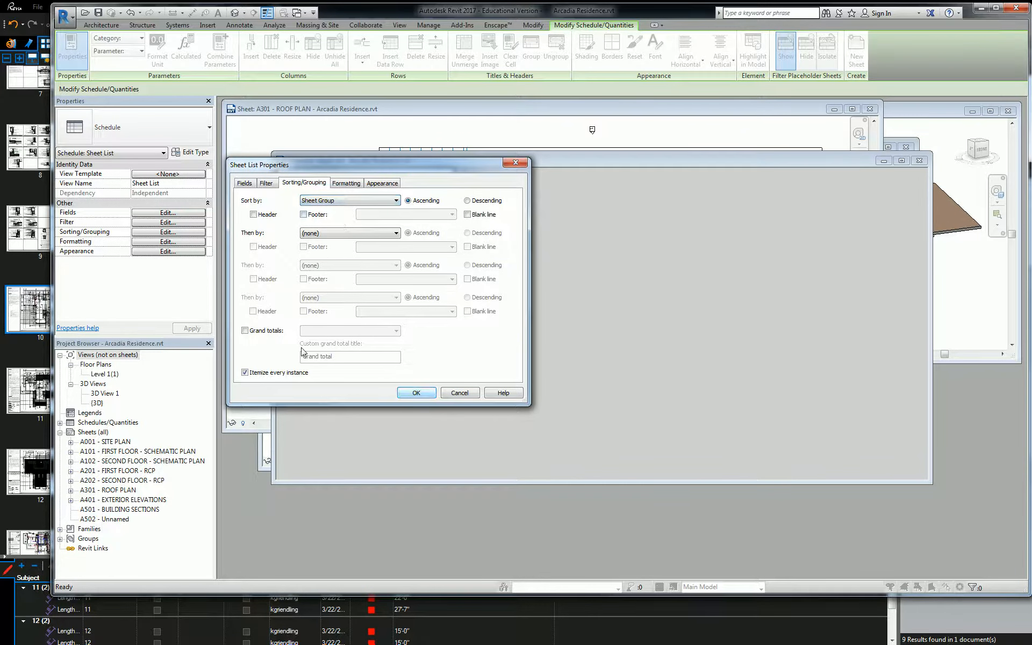
left_click(422, 394)
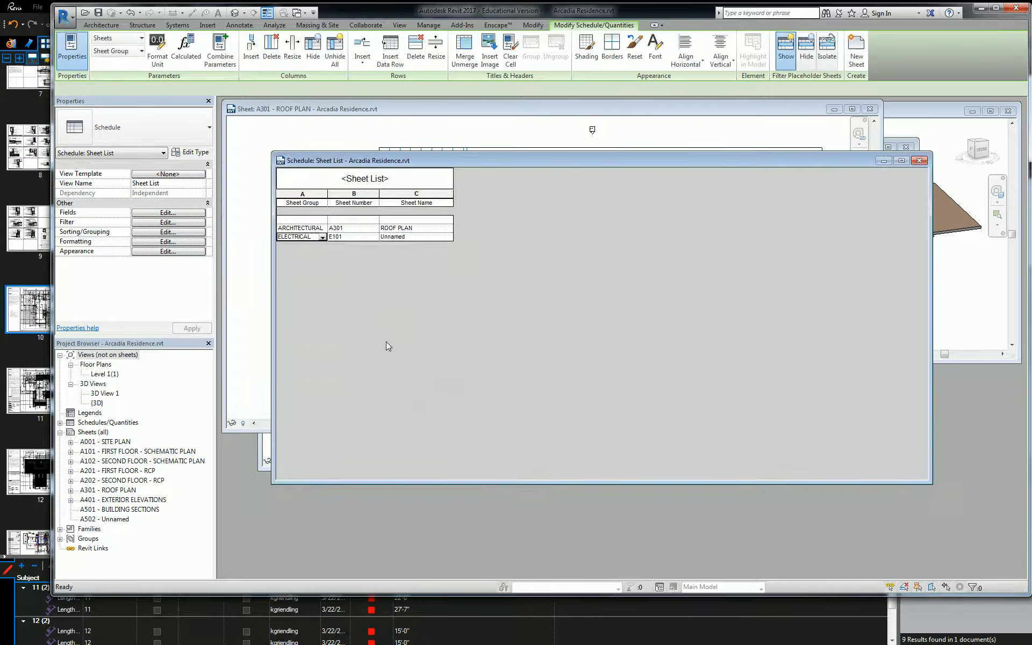
Set the Sheet Group of the combined ungrouped row to ARCHITECTURAL and turn itemizing every instance back on.
left_click(307, 220)
left_click(323, 221)
left_click(302, 237)
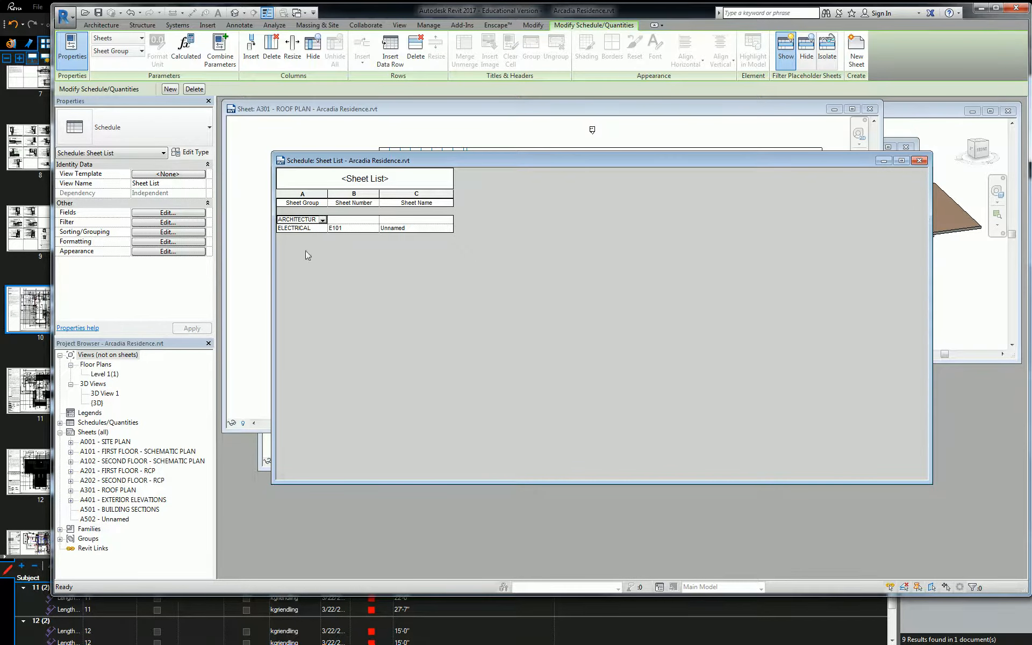
left_click(176, 233)
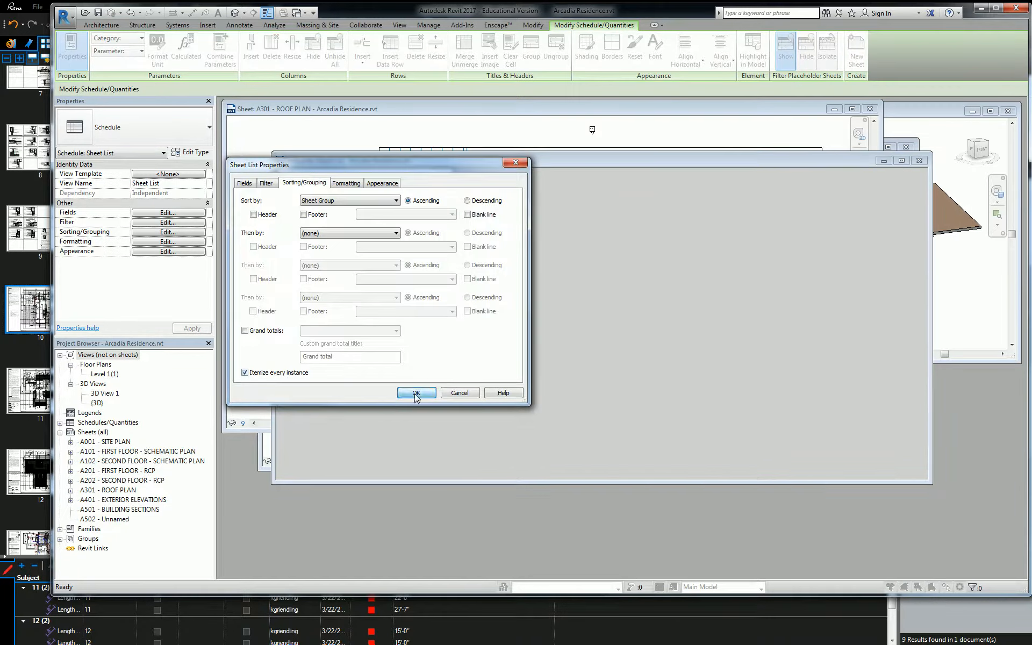
left_click(416, 393)
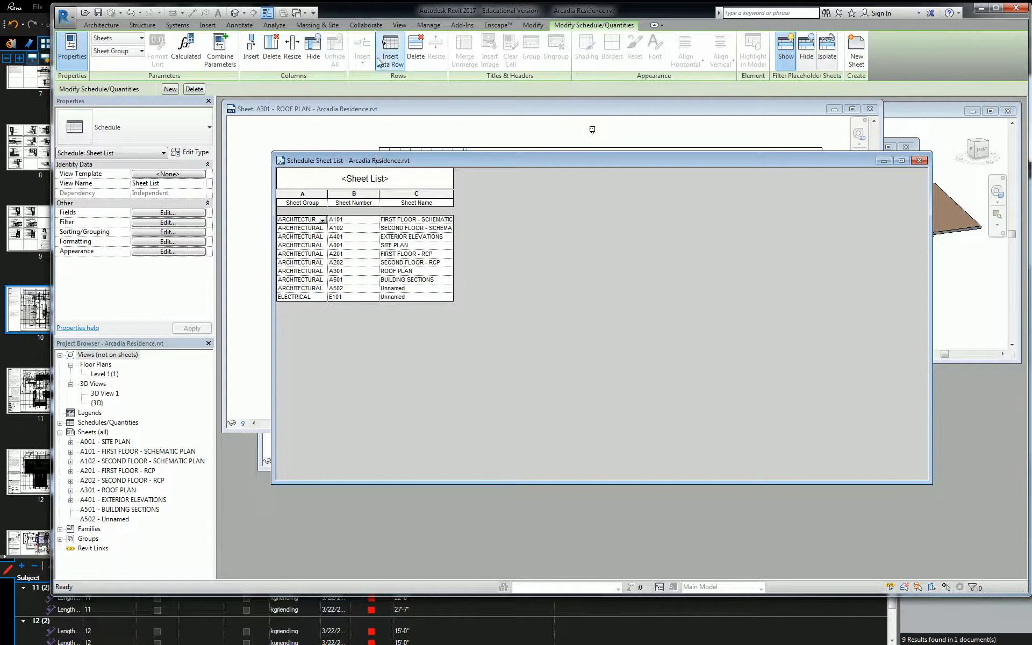
Insert a new sheet row in the Sheet List and set its Sheet Group to CIVIL.
left_click(397, 62)
left_click(308, 219)
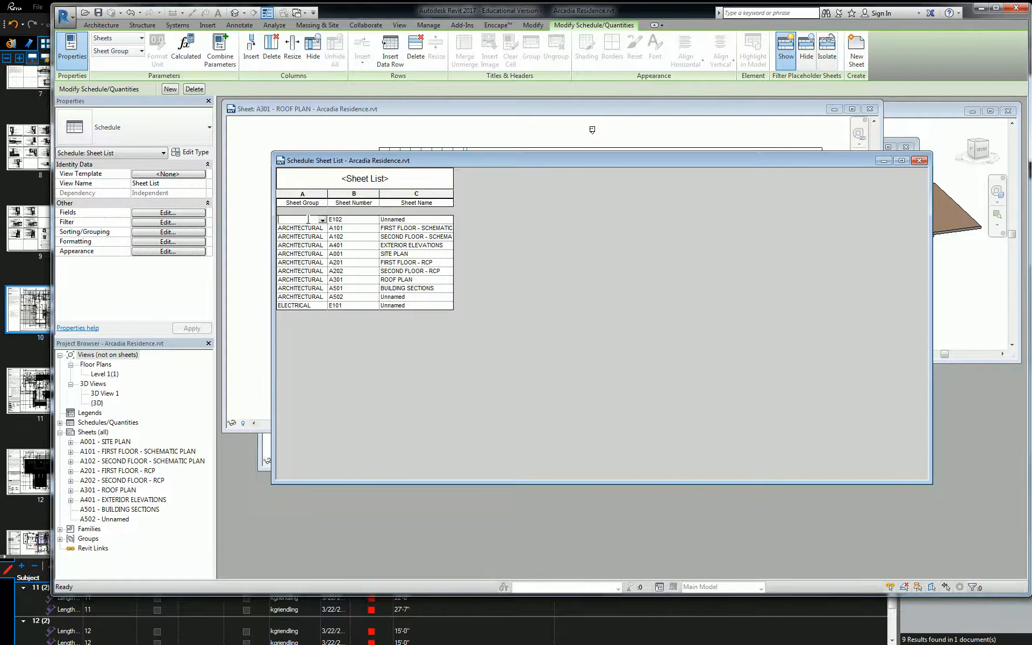
type("STRU")
key("BackSpace")
key("BackSpace")
key("BackSpace")
key("BackSpace")
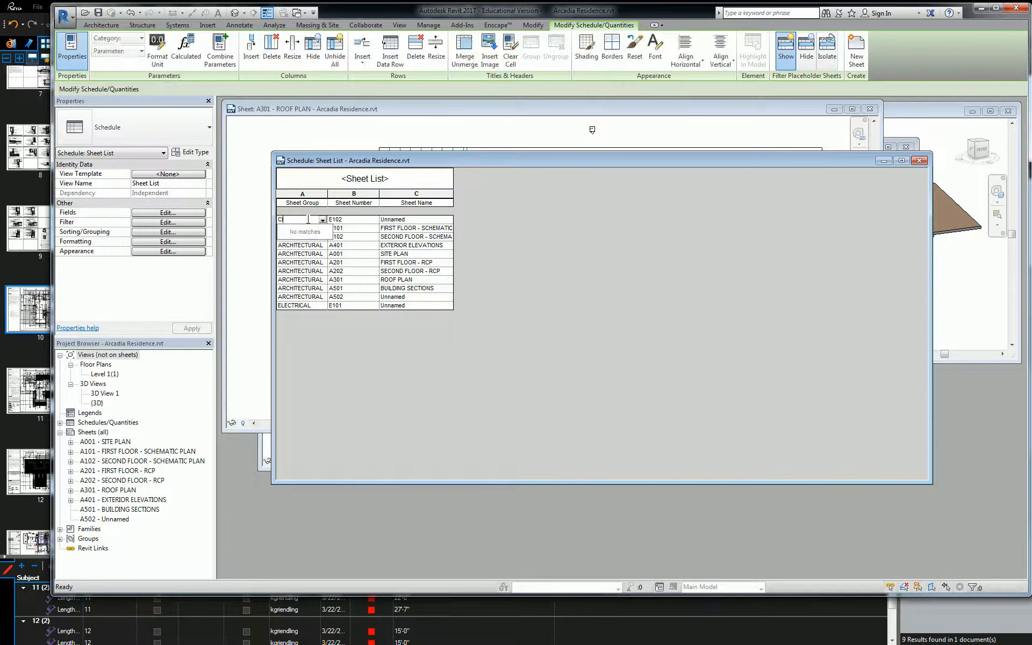
type("CIVIL")
Insert another sheet row in the Sheet List and set its Sheet Group to LANSCAPE.
left_click(390, 48)
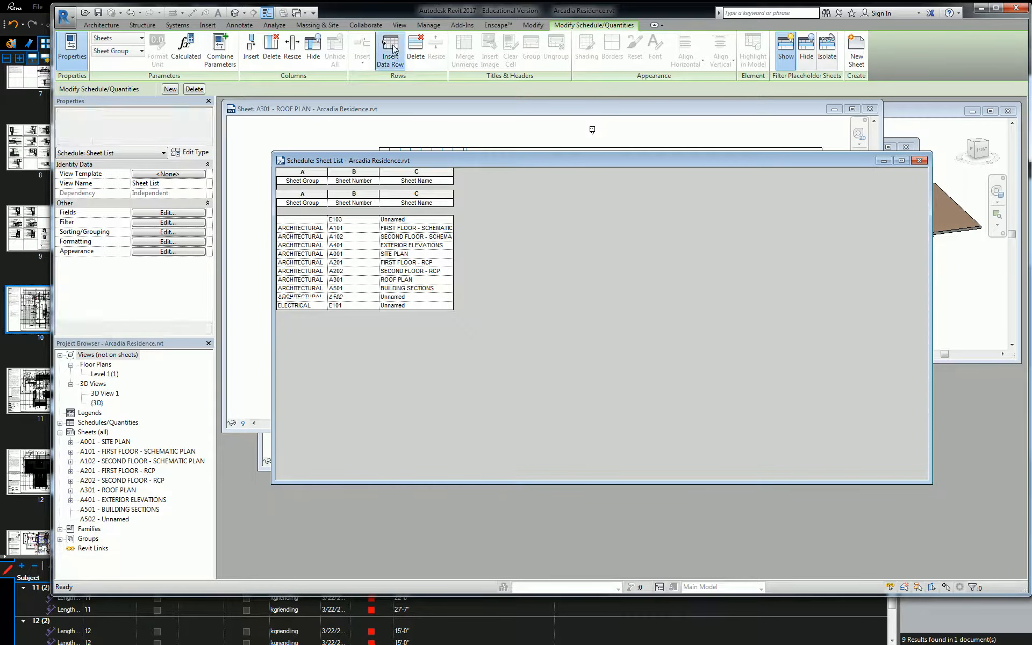
left_click(310, 220)
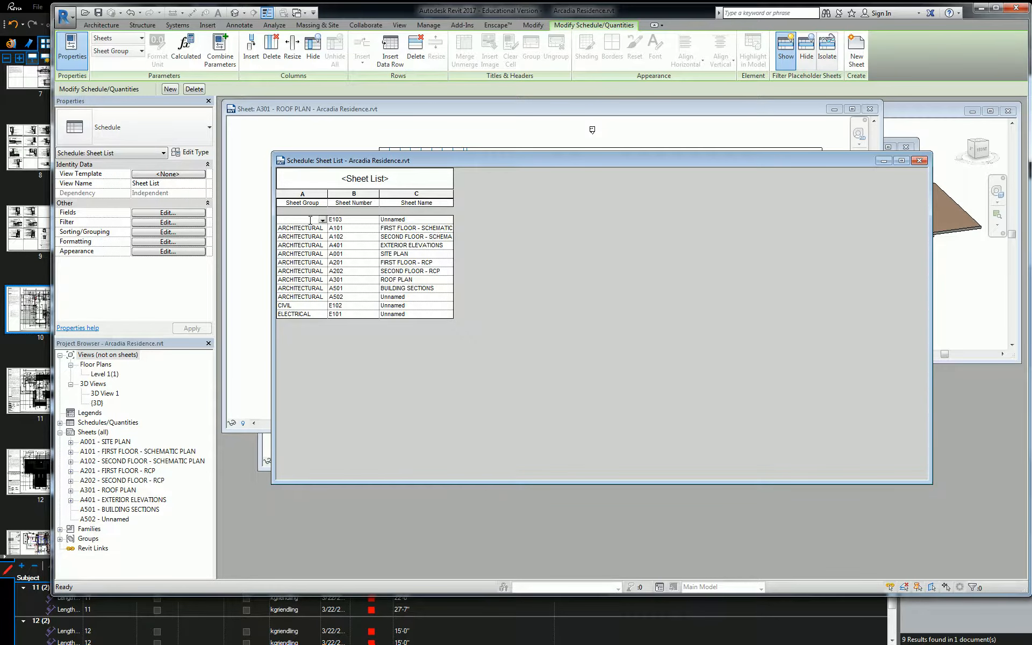
type("LANSCAPE")
Change the CIVIL sheet's number to C101 and the LANSCAPE sheet's number to L101.
left_click(346, 306)
double_click(350, 299)
type("C101")
double_click(350, 315)
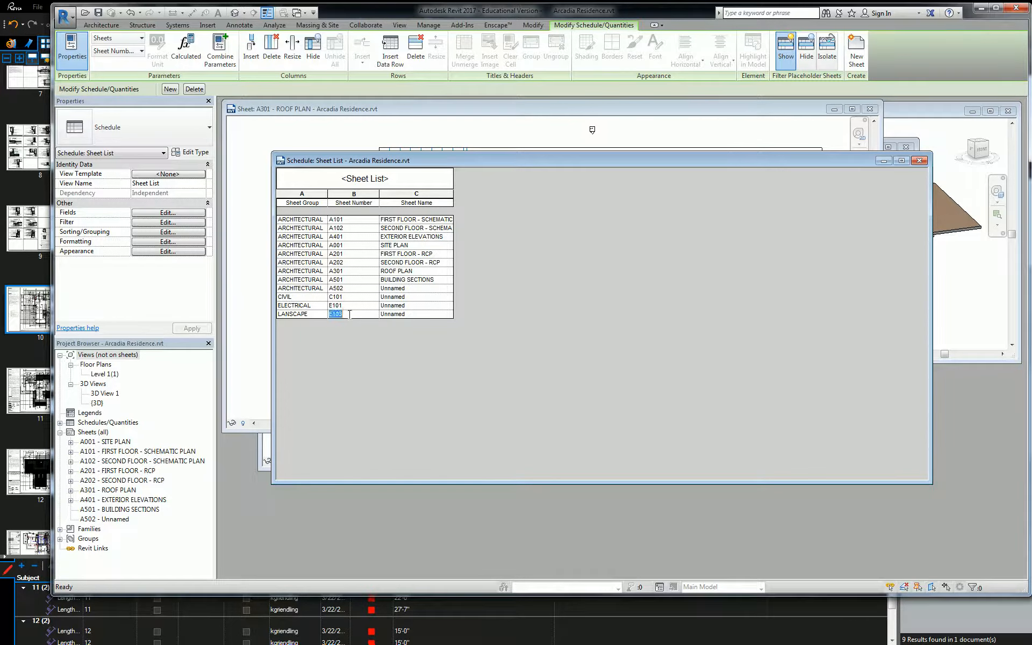
type("L101")
Start a new project parameter named Sheet Order and assign it to the Sheets category.
left_click(297, 120)
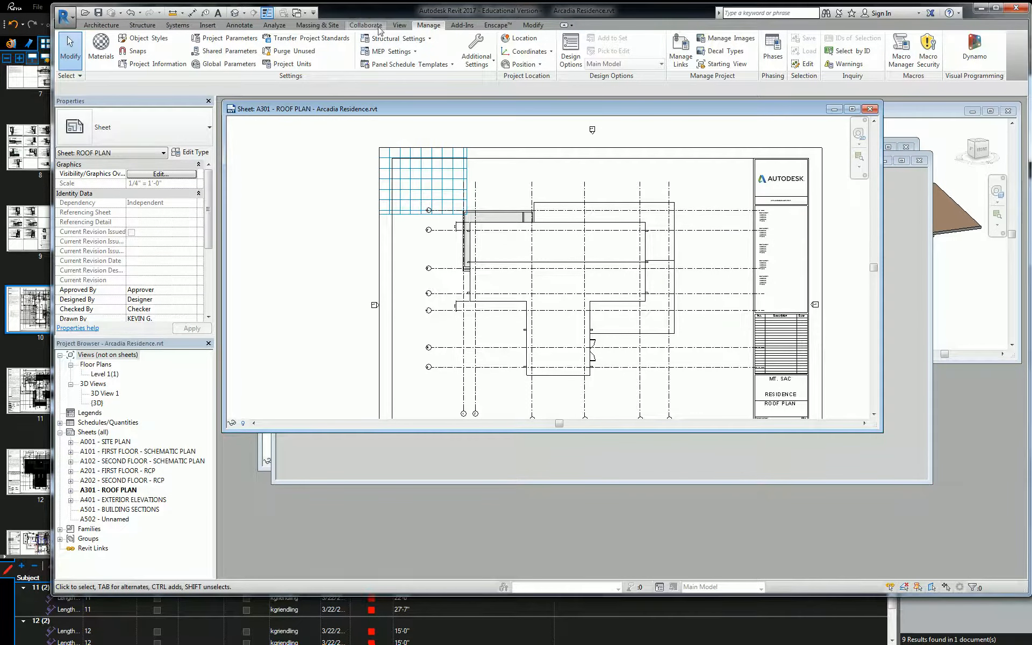
left_click(224, 38)
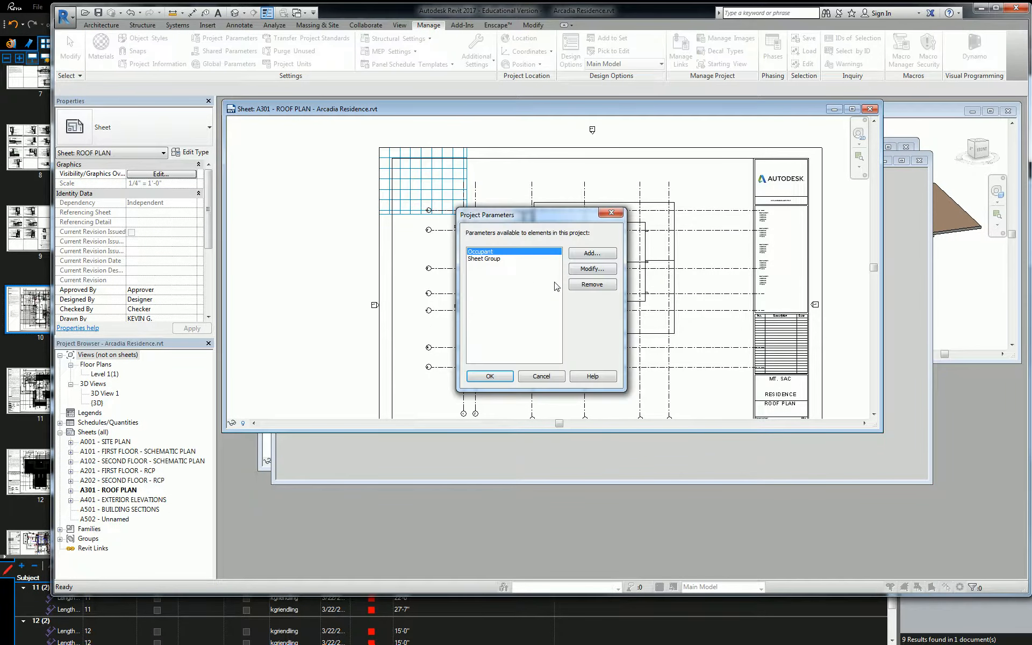
left_click(583, 257)
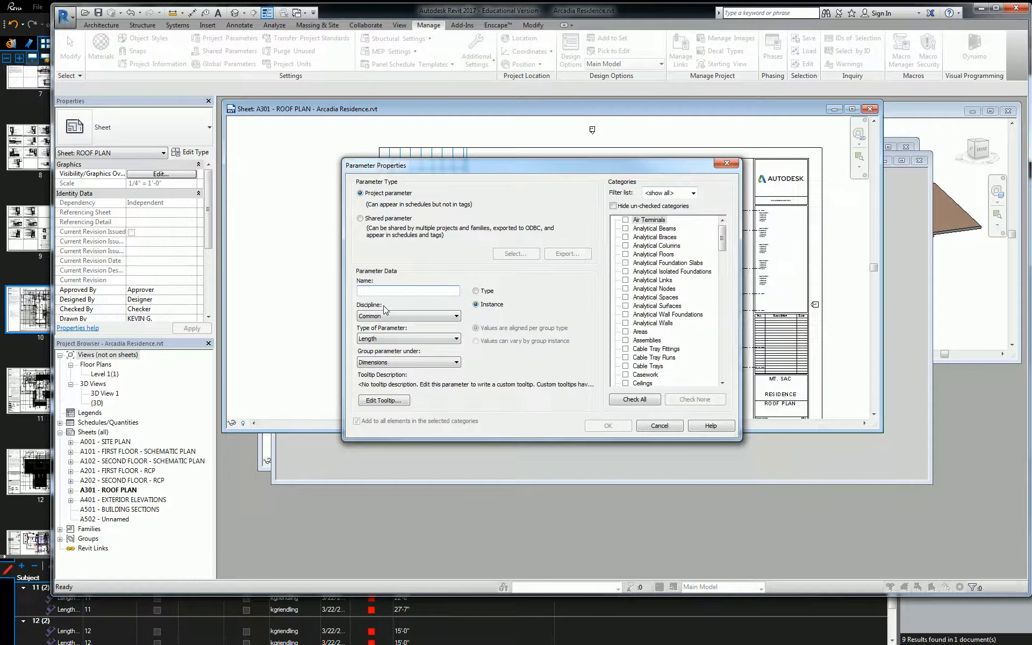
type("Sheet Order")
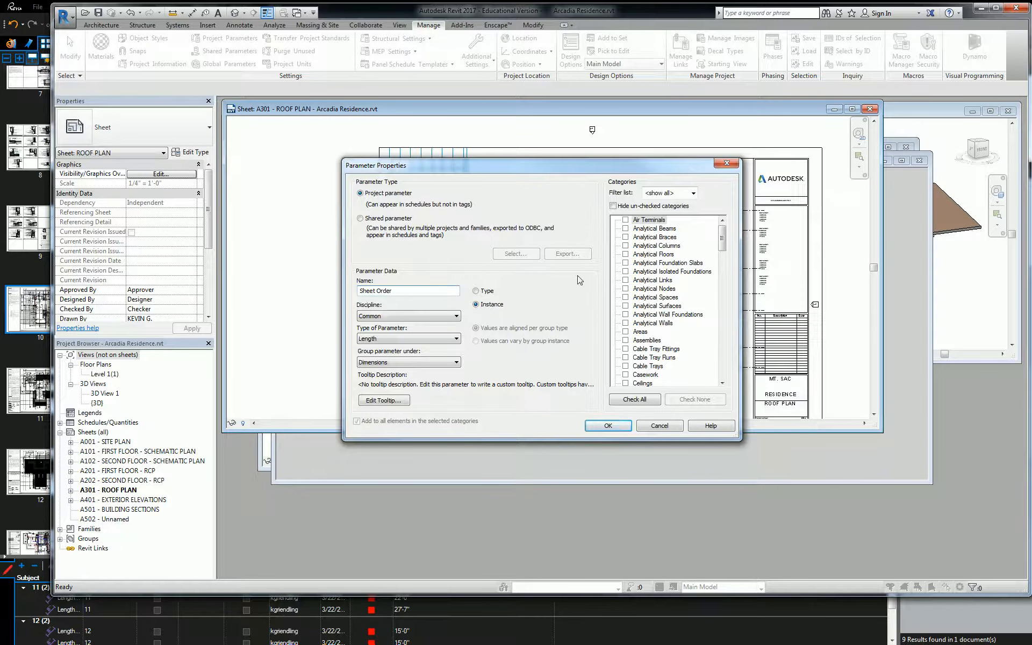
left_click_drag(722, 239, 730, 331)
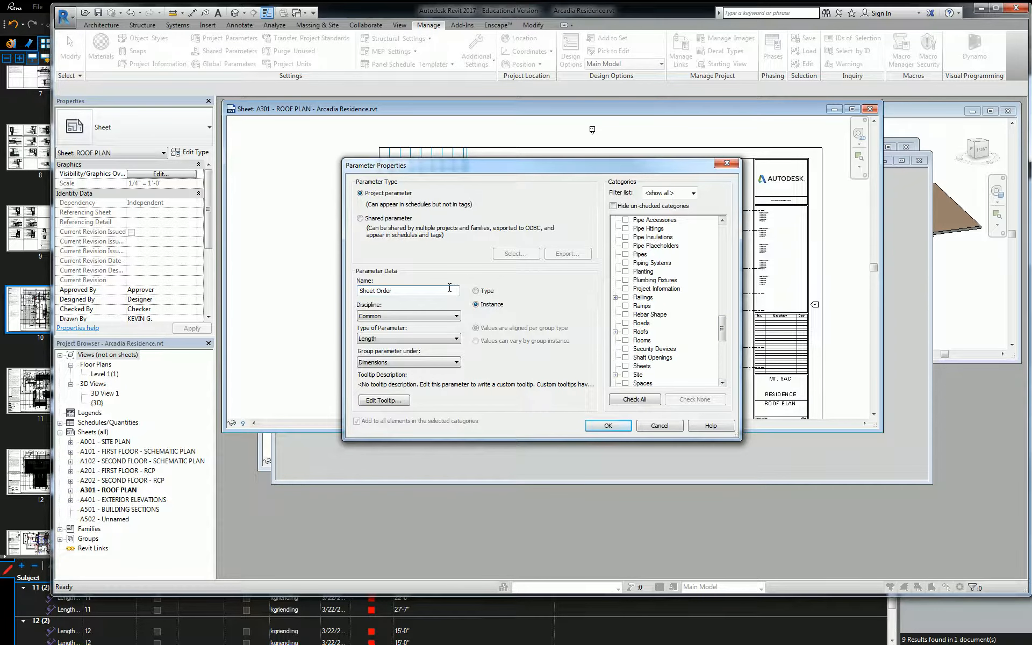
left_click(608, 426)
left_click(587, 330)
left_click(625, 366)
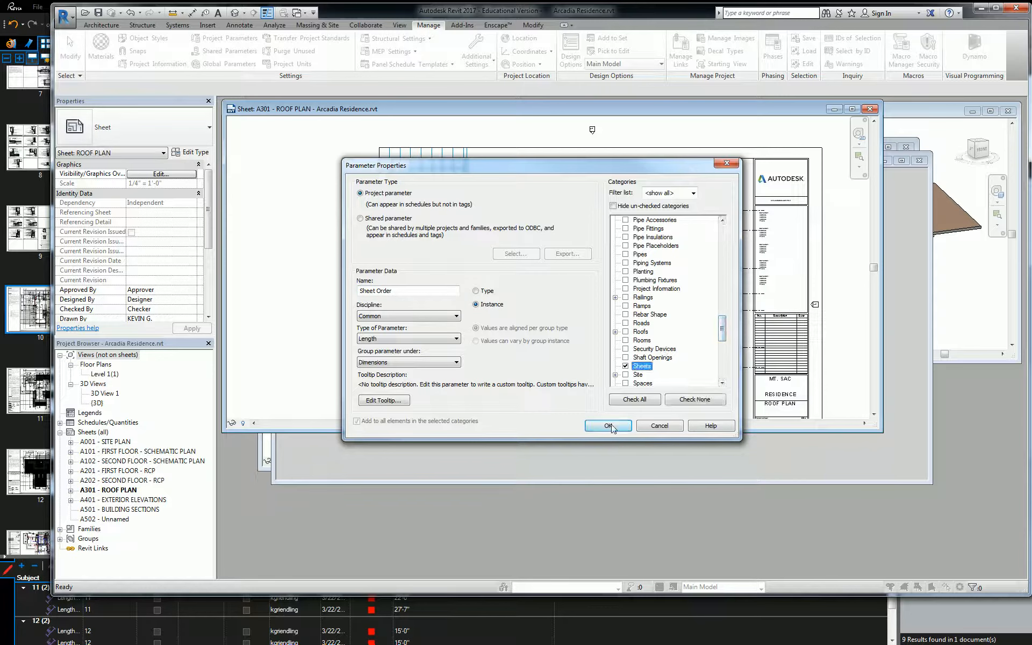
Make Sheet Order a Text parameter grouped under General and add it to the project.
left_click(381, 339)
left_click(396, 350)
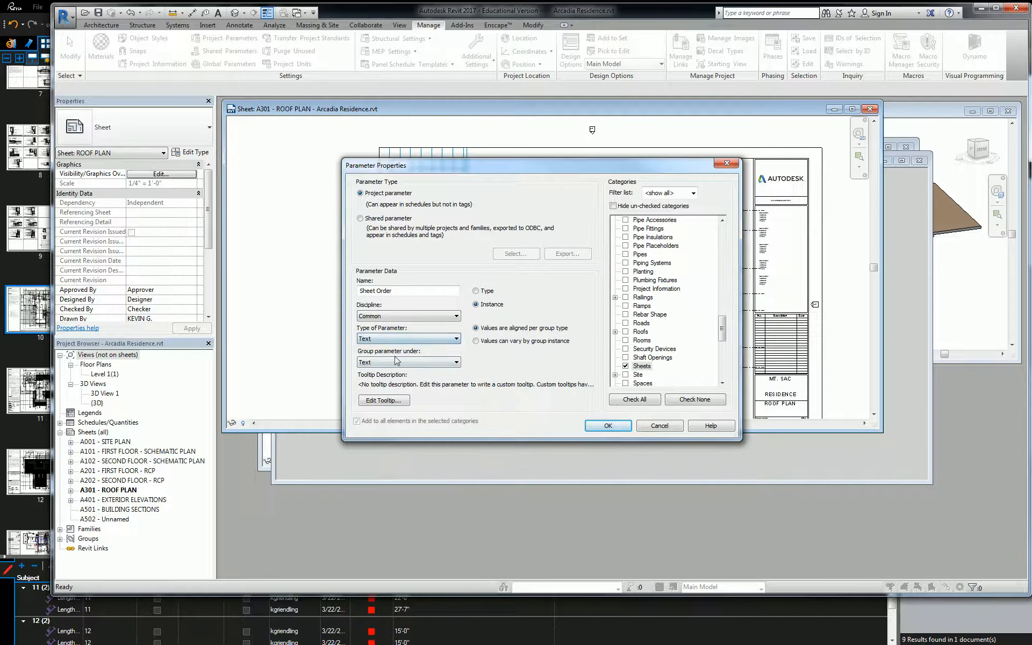
left_click(398, 362)
scroll(385, 481, "up", 3)
left_click(379, 443)
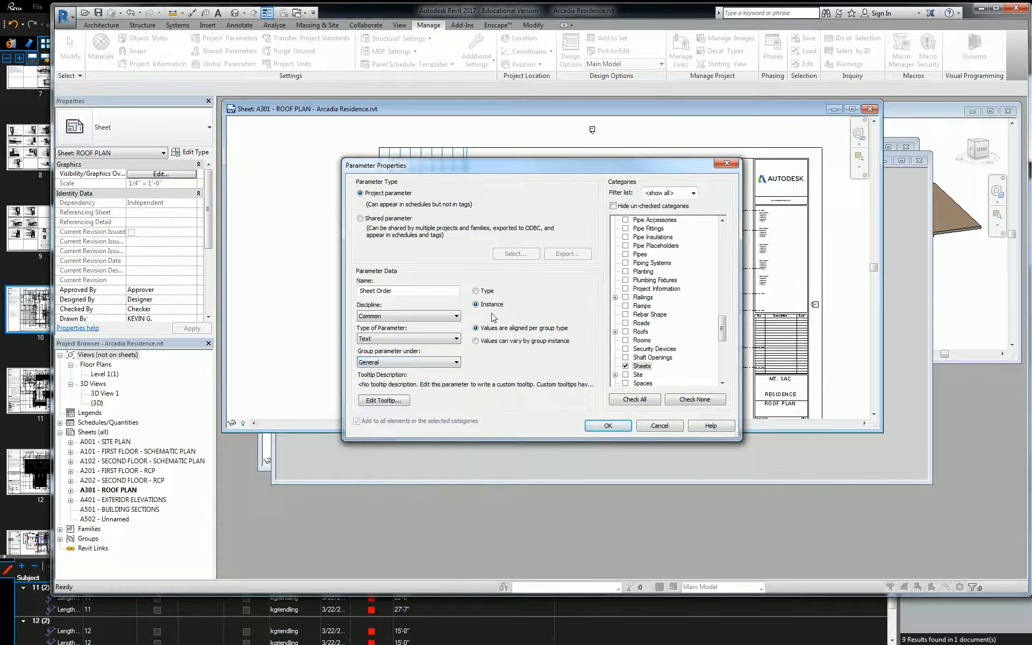
left_click(606, 425)
left_click(507, 376)
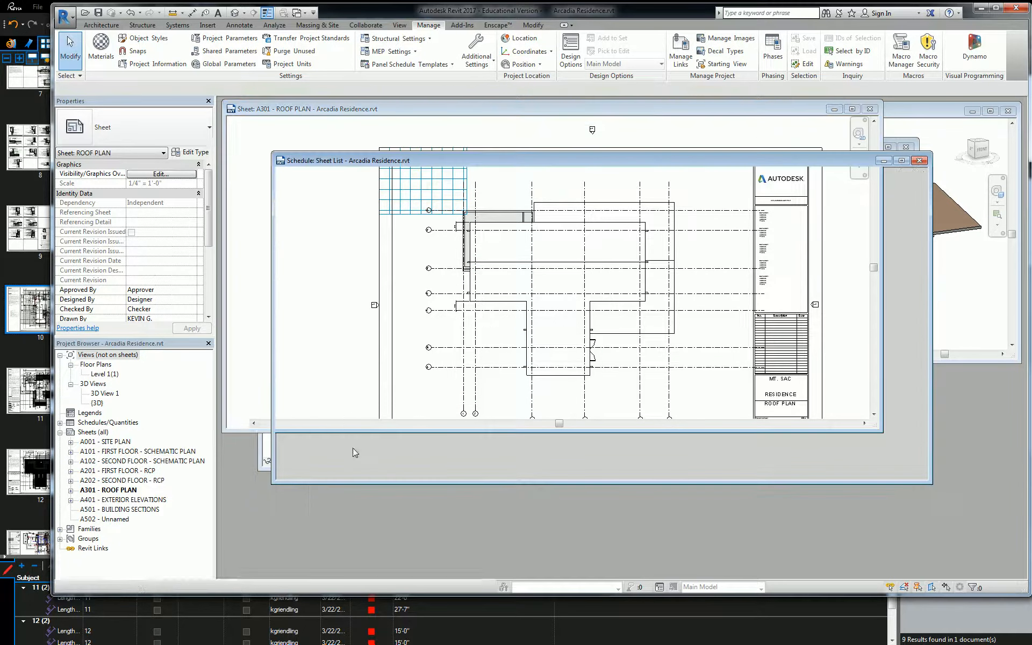
Add Sheet Order to the Sheet List's scheduled fields and make it the first column.
left_click(354, 453)
left_click(148, 213)
left_click_drag(355, 268, 355, 305)
left_click(266, 327)
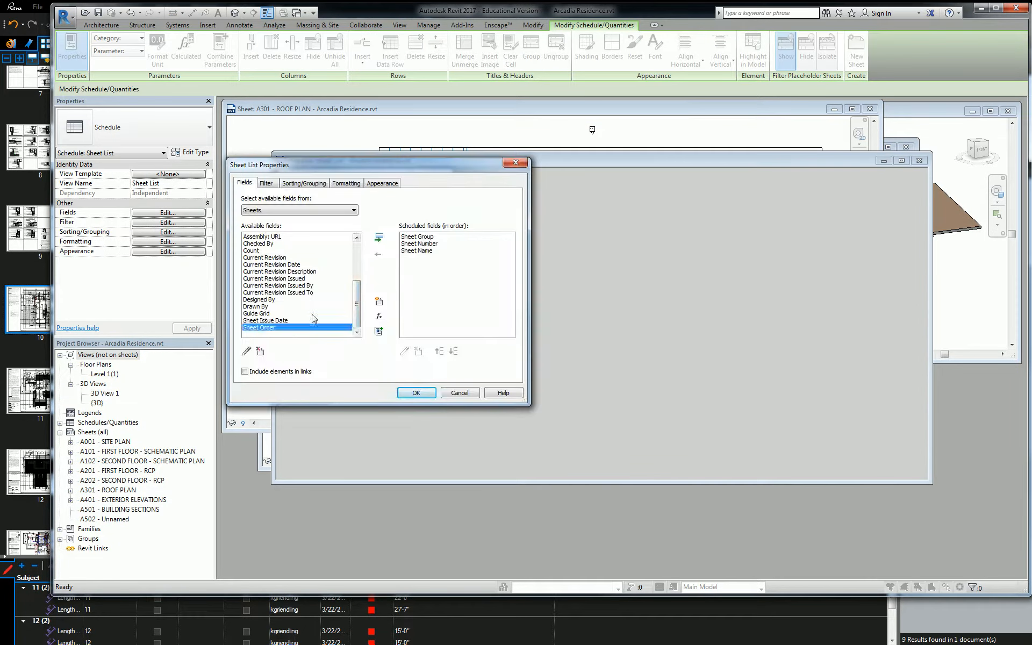
left_click(379, 238)
left_click(439, 351)
left_click(439, 351)
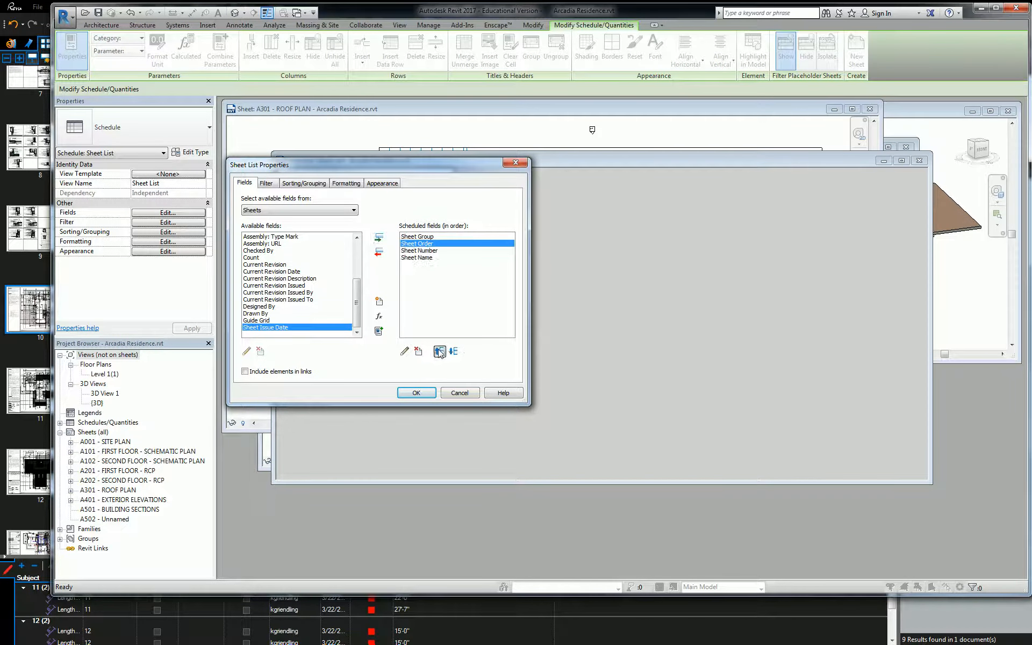
left_click(439, 351)
left_click(416, 392)
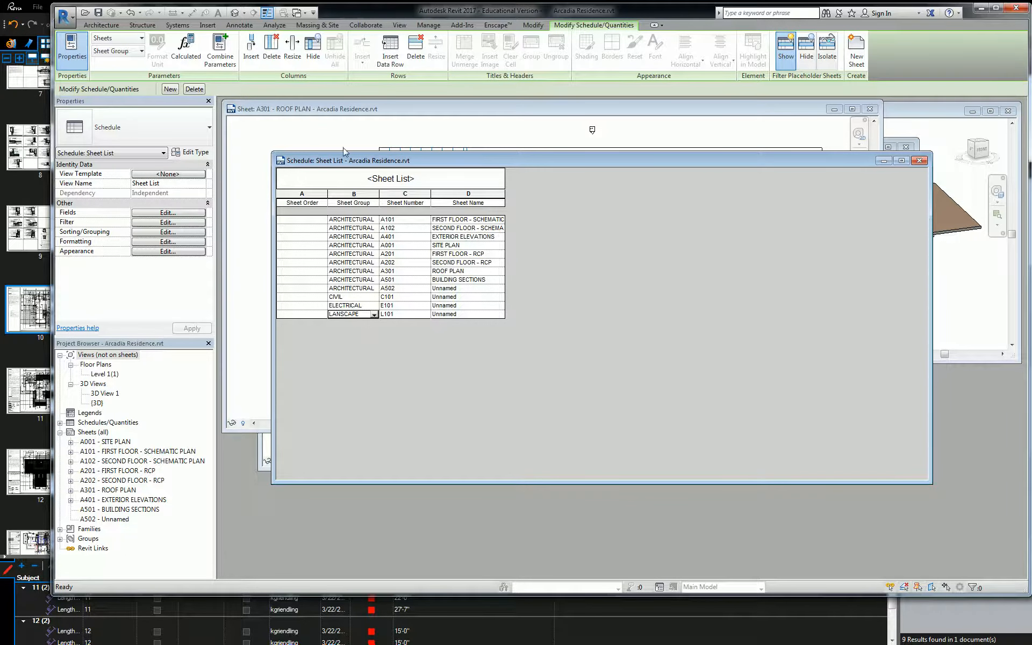
Enter 03 as the Sheet Order of sheet A101 and turn off itemizing every instance, keeping Sheet Group as the sort field.
left_click(307, 221)
type("03")
left_click(190, 232)
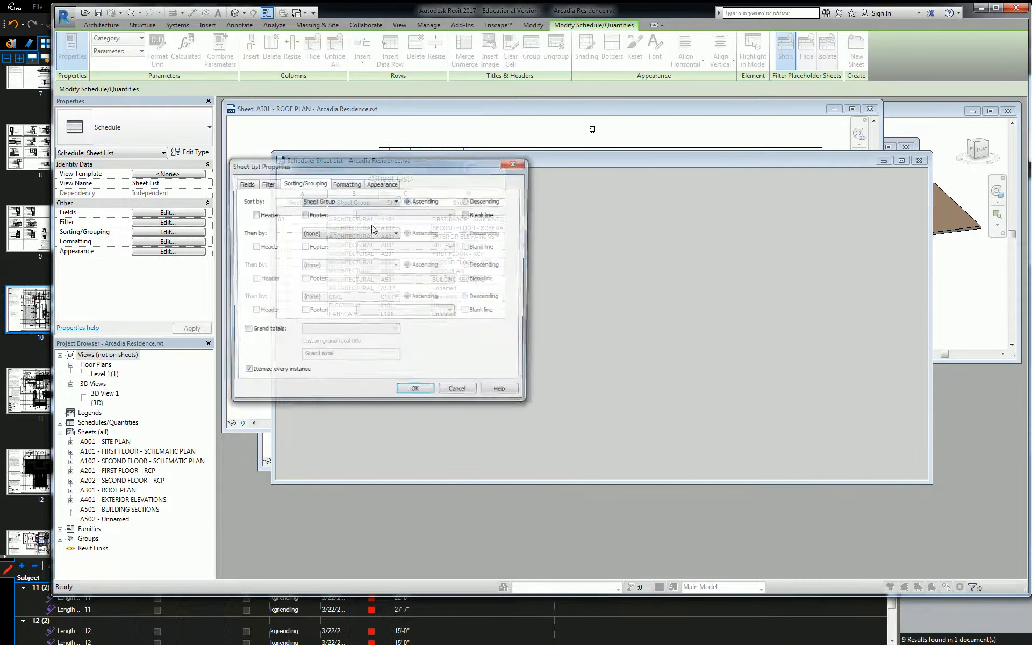
left_click(345, 203)
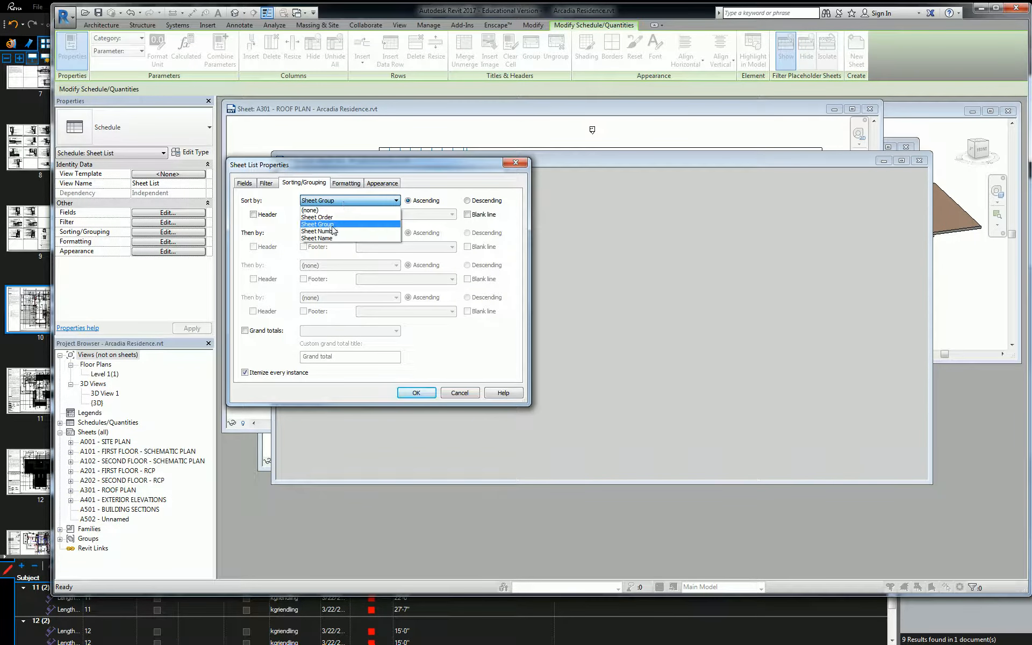
left_click(331, 225)
left_click(296, 372)
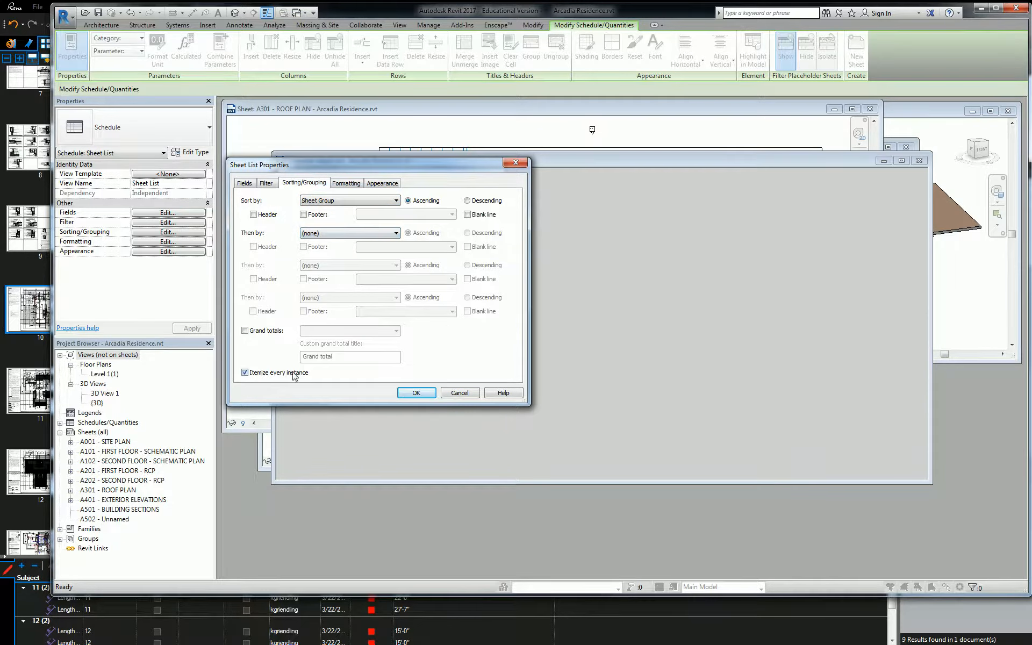
left_click(417, 393)
Set the Sheet Order to 03 for ARCHITECTURAL, 01 for CIVIL, 02 for LANSCAPE and 07 for ELECTRICAL.
left_click(310, 219)
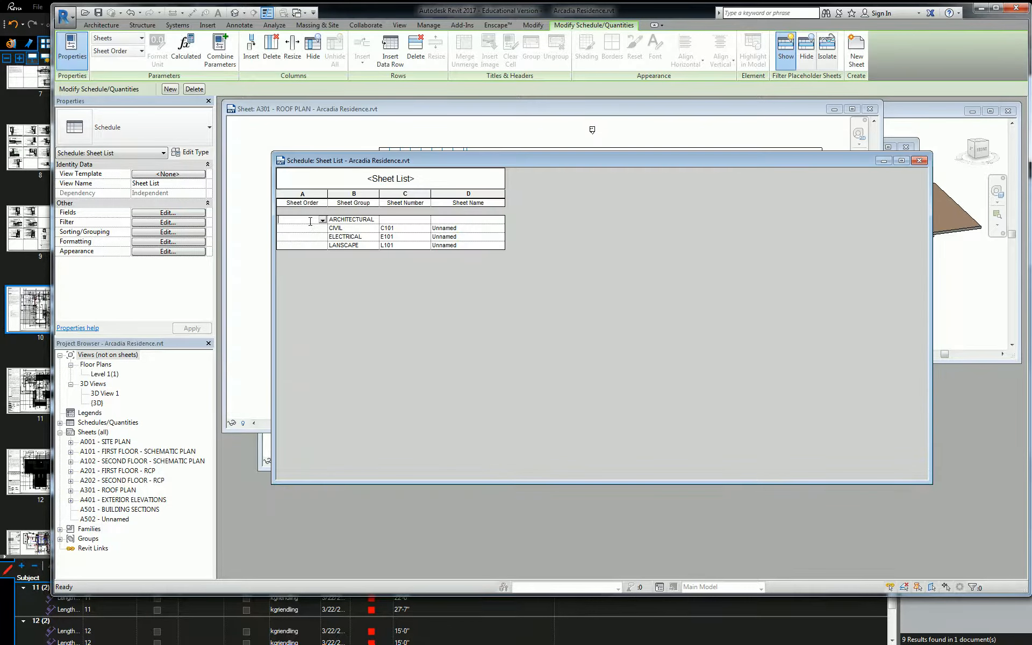
type("03")
left_click(307, 227)
type("01")
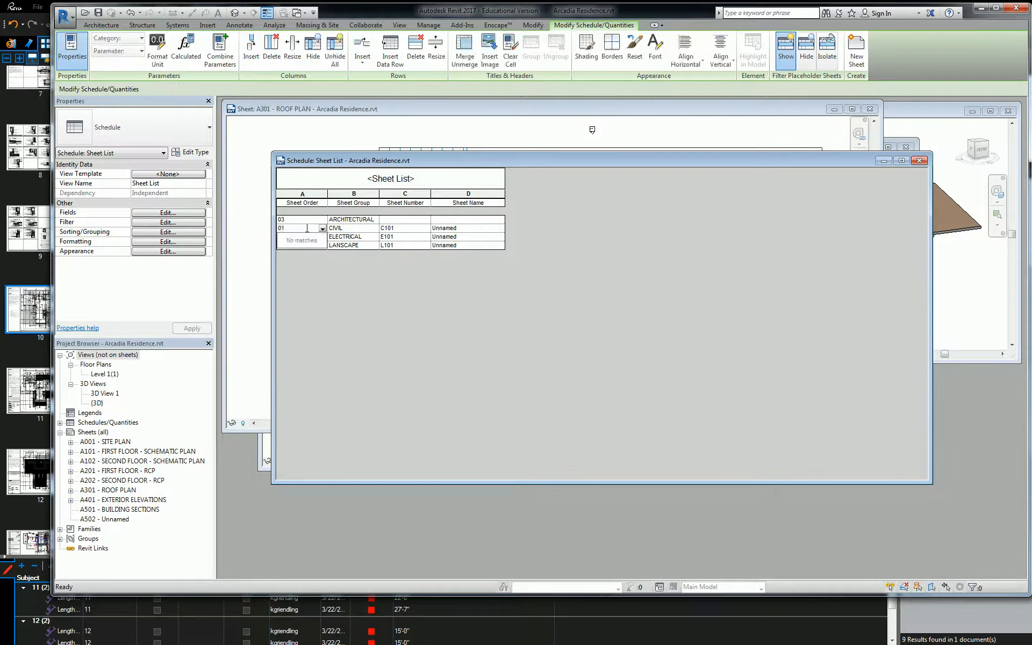
left_click(313, 245)
type("02")
left_click(312, 234)
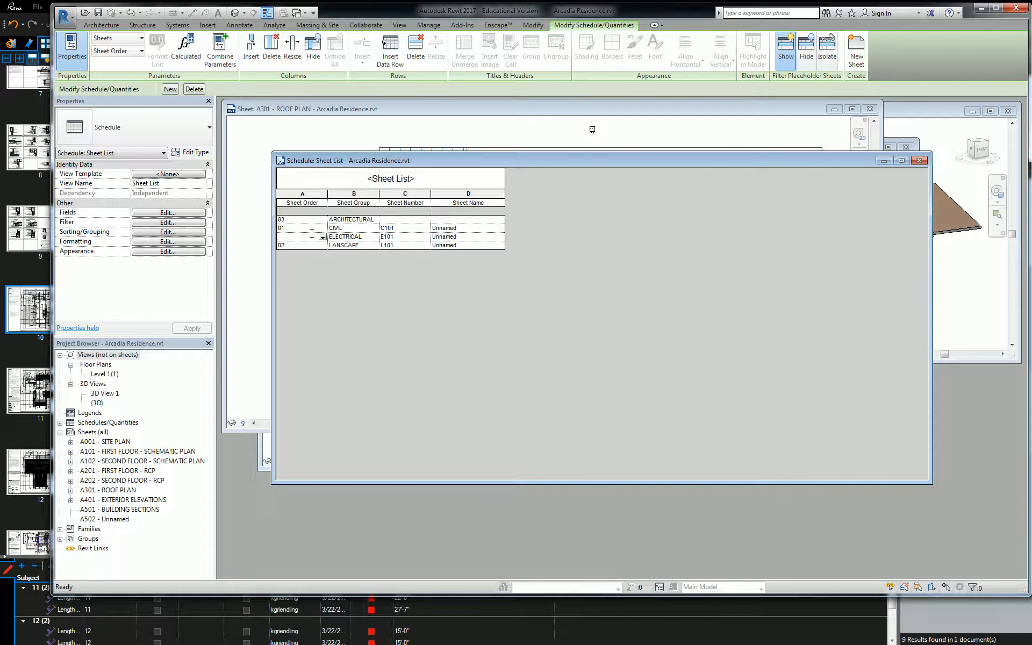
type("05")
key("BackSpace")
type("7")
left_click(409, 220)
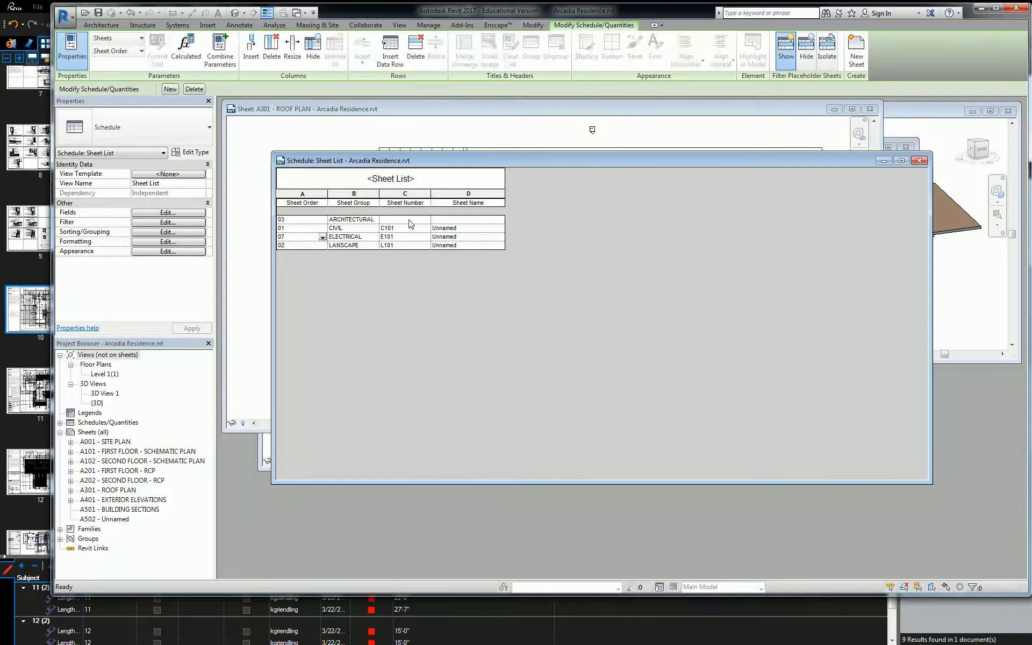
Turn itemizing every instance back on for the Sheet List.
left_click(189, 233)
left_click(298, 375)
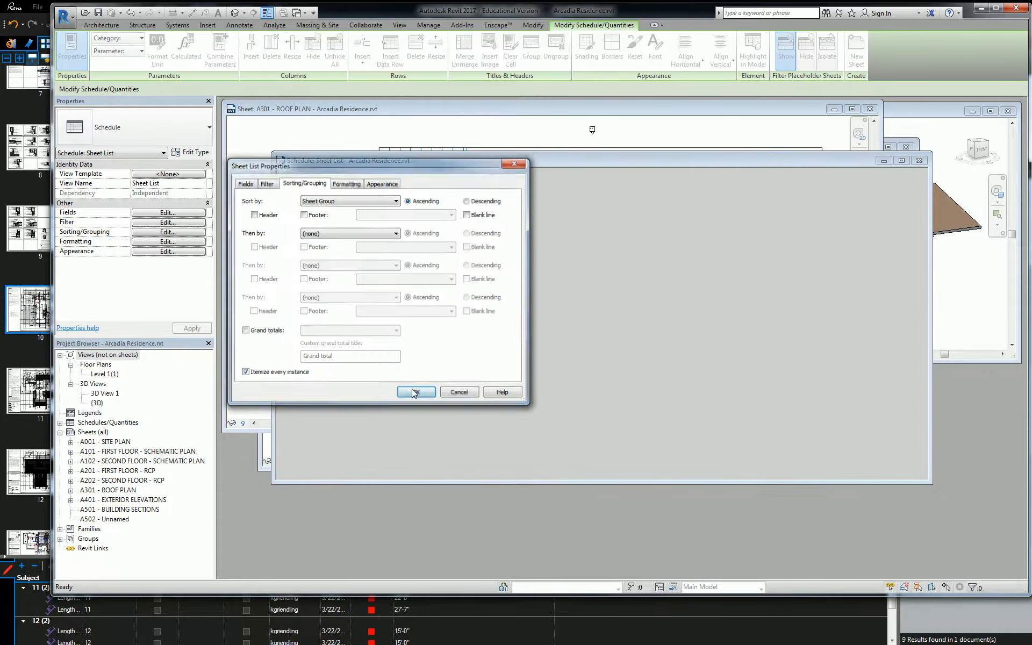
left_click(406, 393)
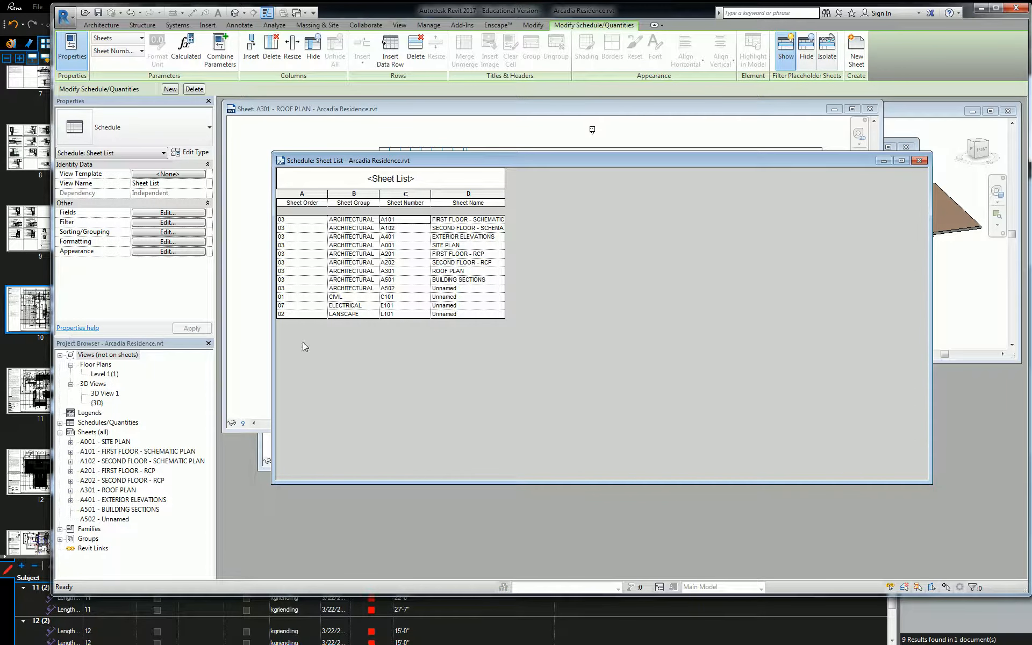
Sort the Sheet List by Sheet Order, then by Sheet Name, both ascending.
left_click(186, 224)
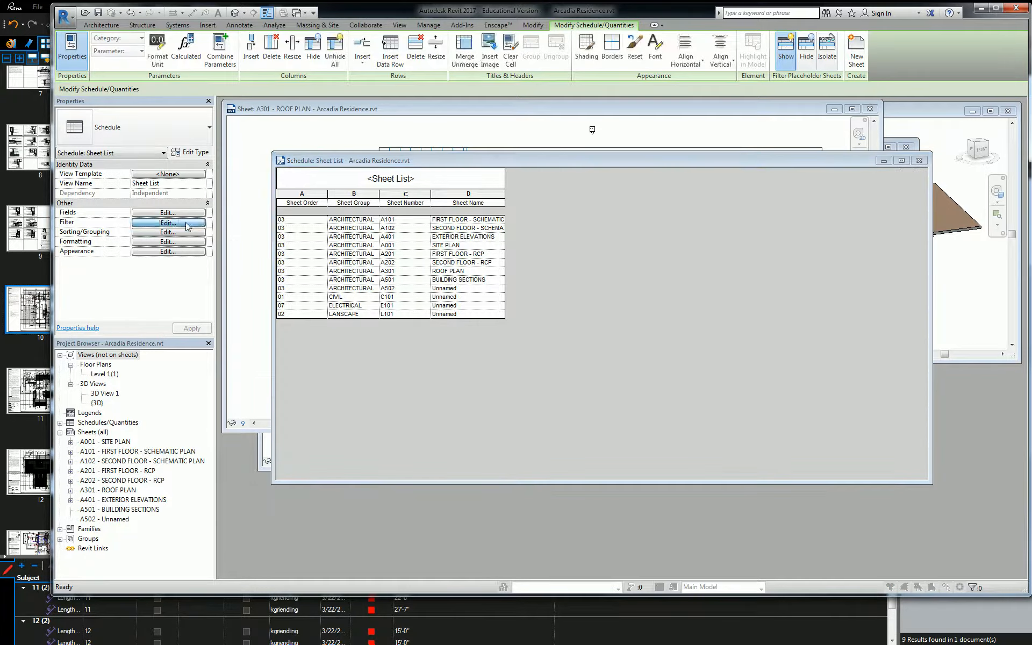
left_click(304, 182)
left_click(333, 205)
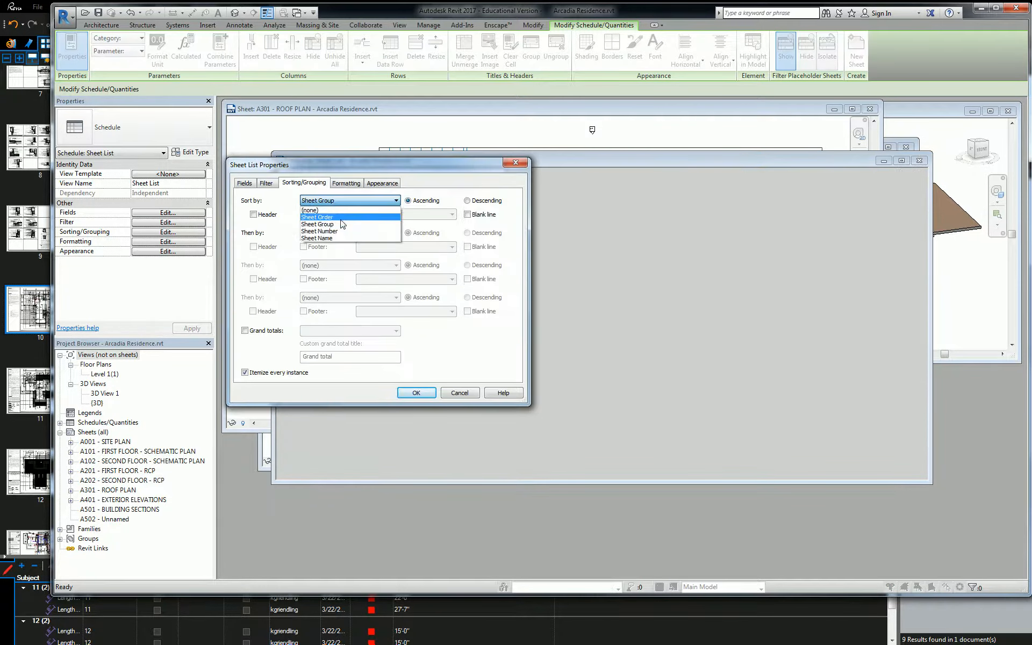
left_click(340, 222)
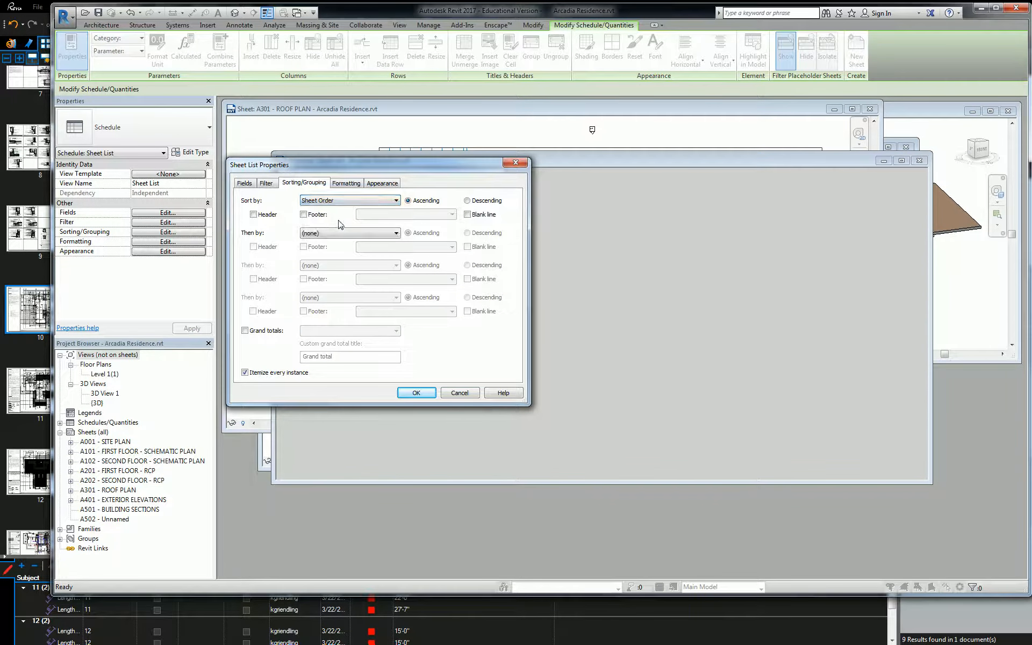
left_click(346, 235)
left_click(334, 271)
left_click(420, 393)
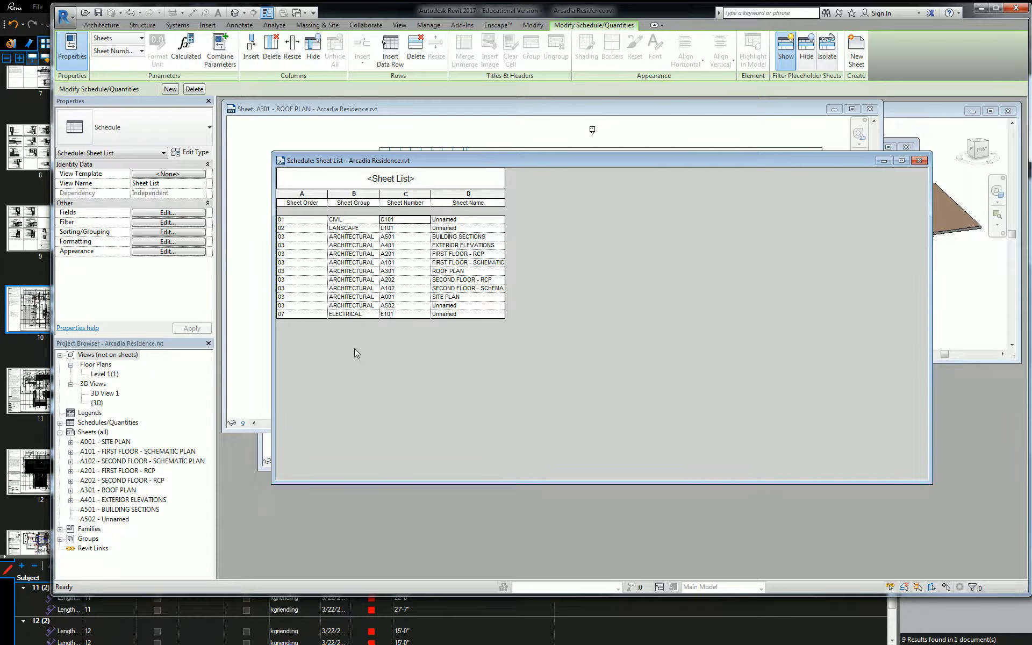
Change the Sheet List's second sort field to Sheet Number.
left_click(168, 232)
left_click(338, 233)
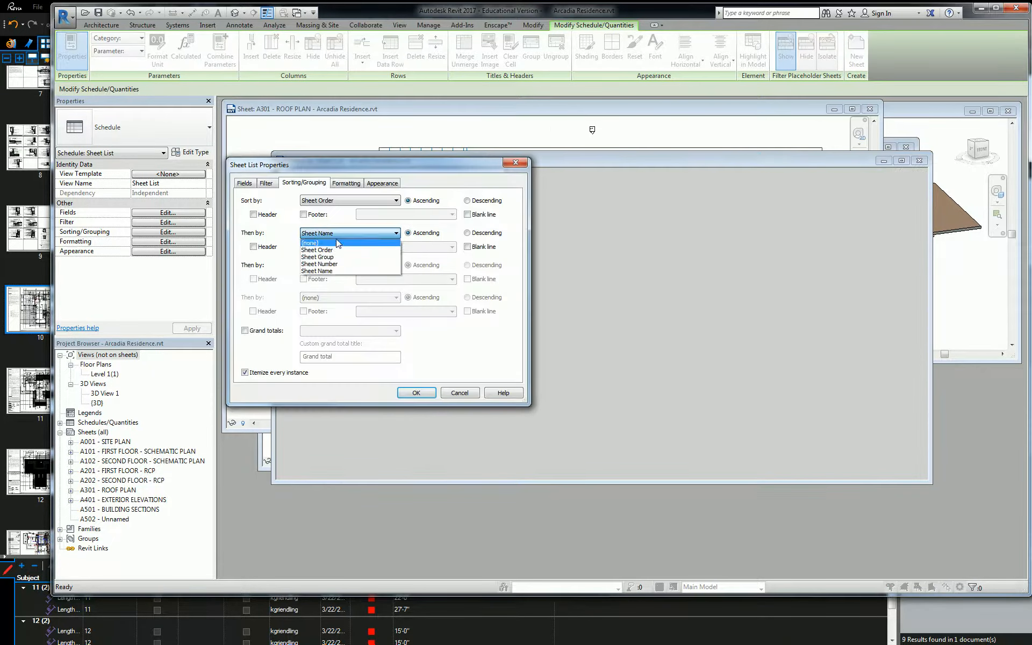
left_click(322, 263)
left_click(416, 392)
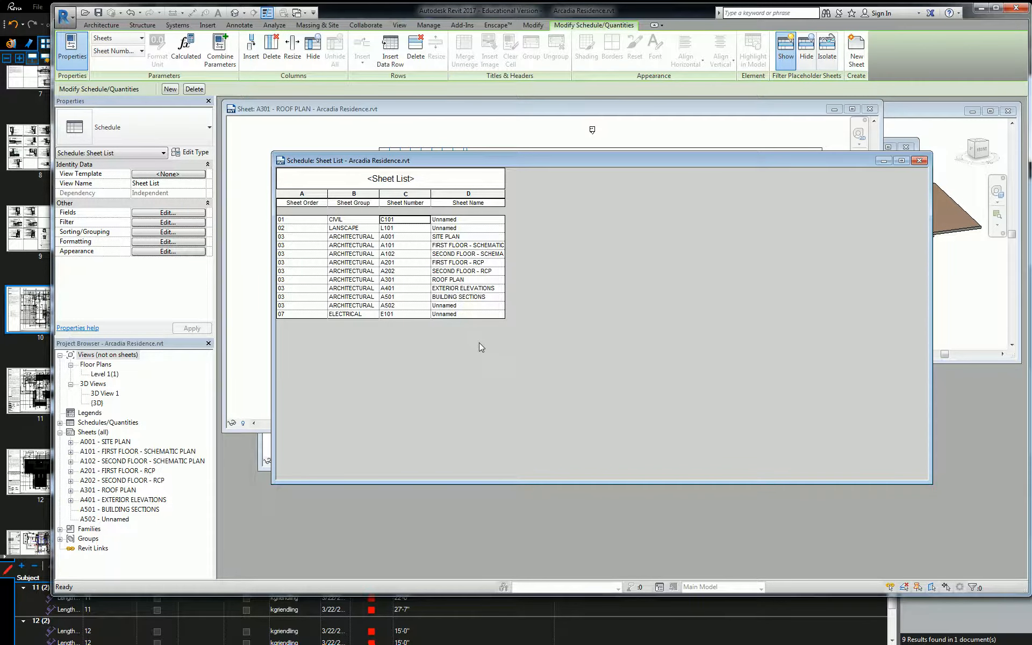
Add a blank line between the Sheet Order groups in the Sheet List.
left_click(174, 232)
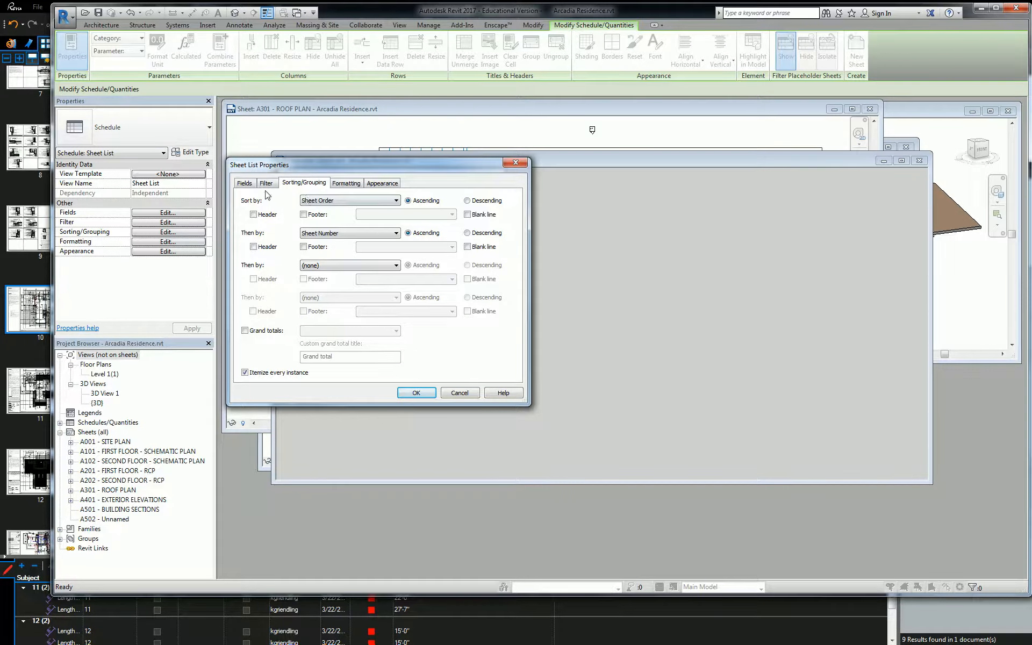
left_click(468, 215)
left_click(467, 215)
left_click(426, 393)
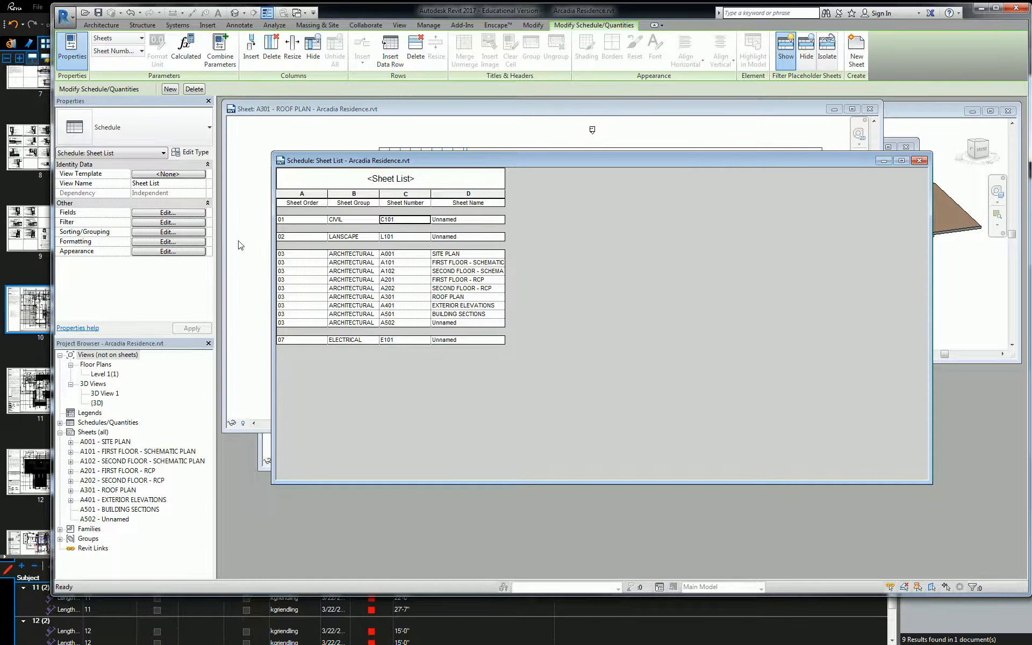
Make Sheet Group the Sheet List's second sort field with a header and Sheet Number the third.
left_click(177, 232)
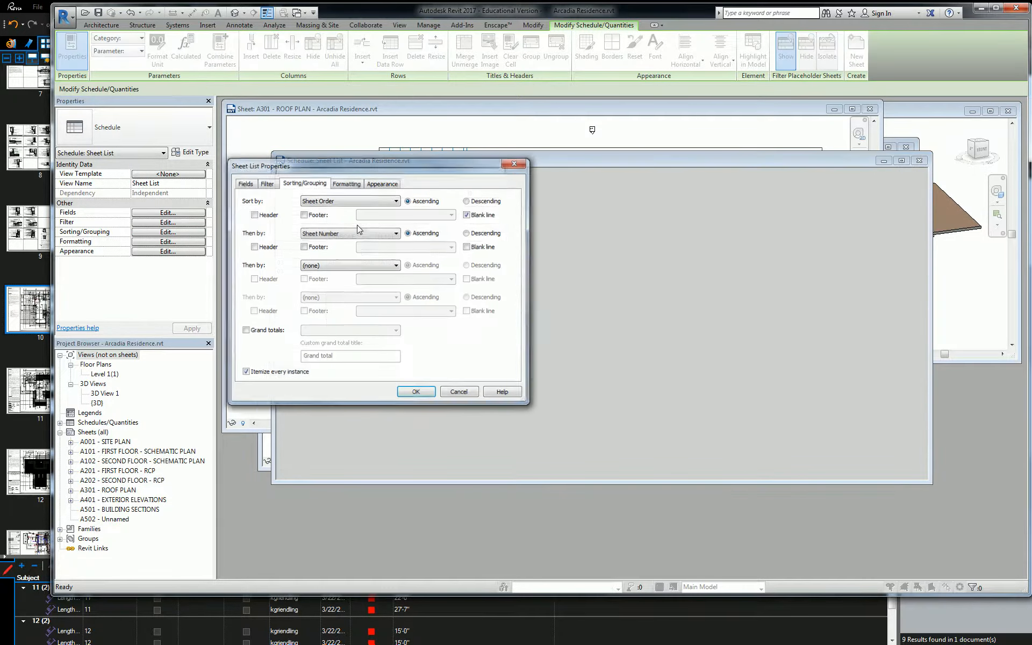
left_click(253, 214)
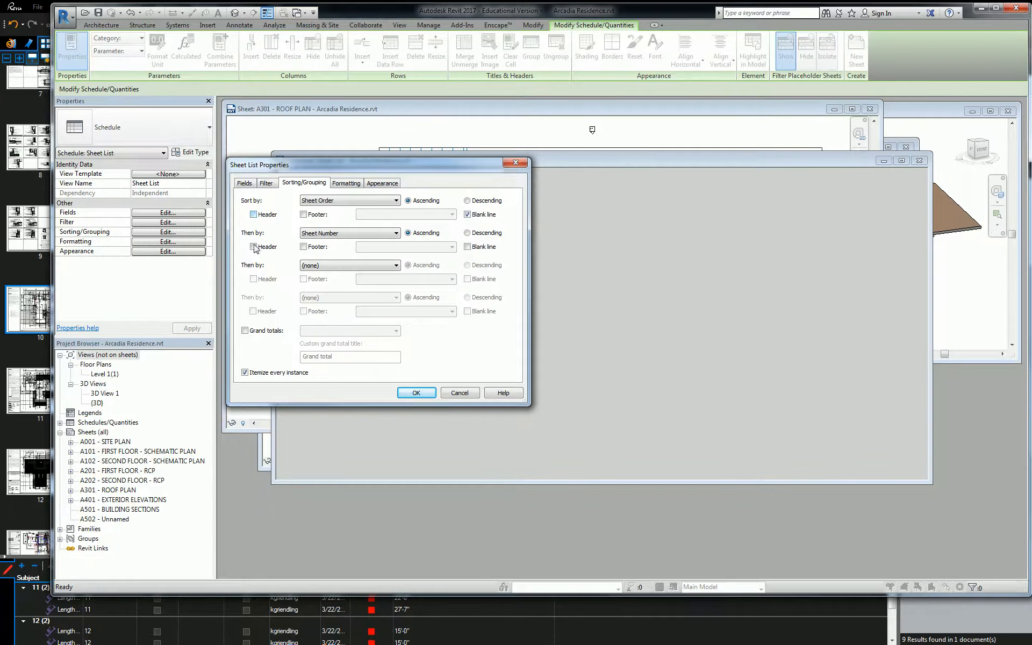
left_click(253, 247)
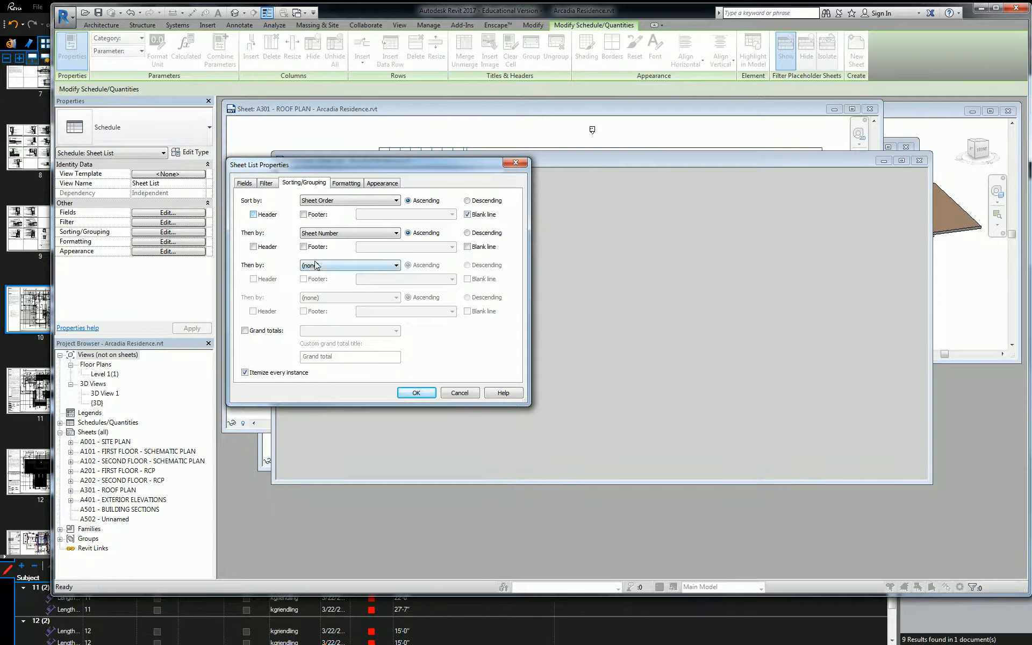
left_click(266, 184)
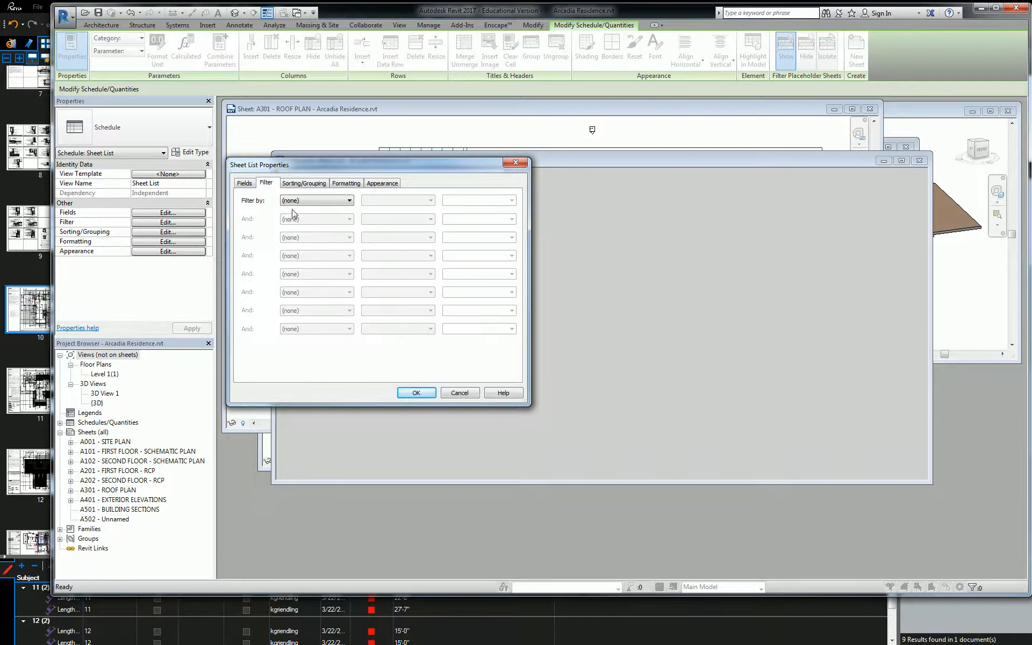
left_click(307, 203)
left_click(304, 184)
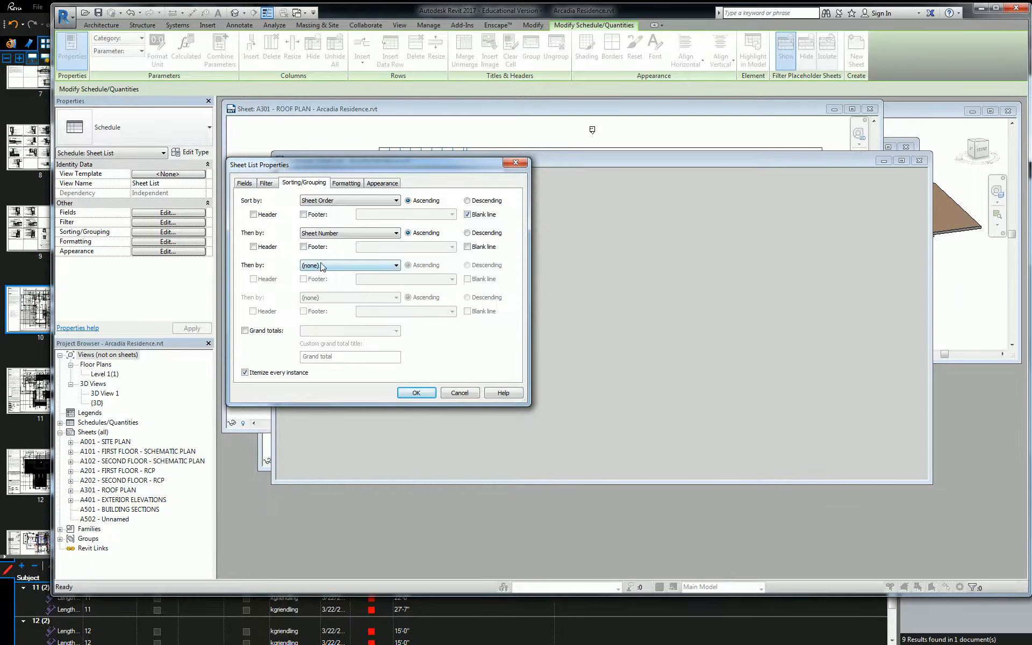
left_click(334, 235)
left_click(320, 257)
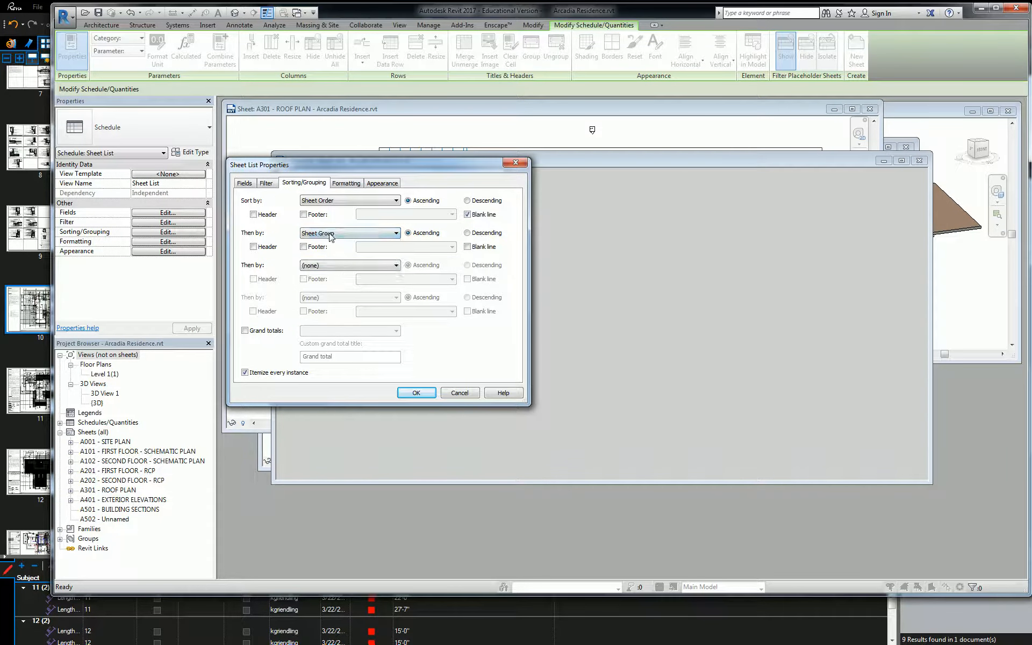
left_click(334, 265)
left_click(325, 296)
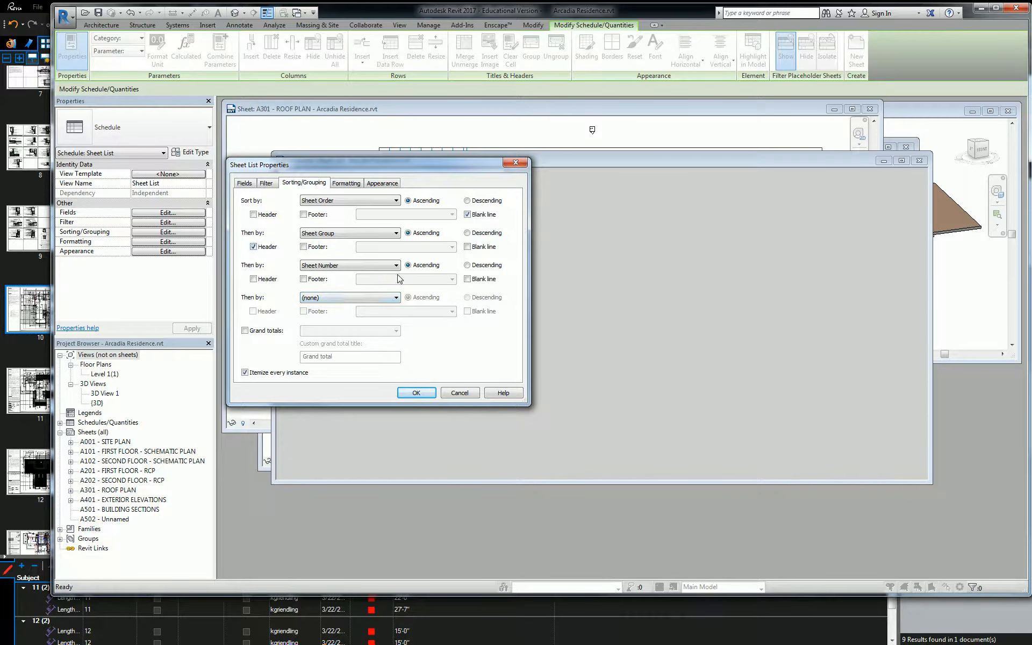
left_click(416, 393)
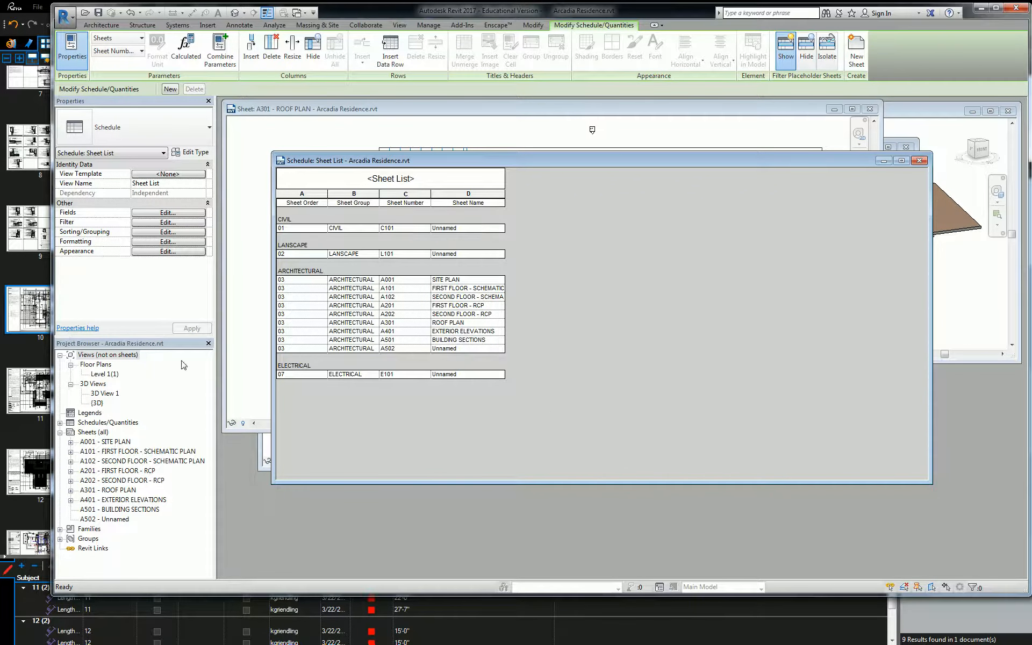
Open sheet A001 - SITE PLAN and place the Sheet List schedule in the empty area beside the plan.
left_click(827, 133)
left_click(108, 442)
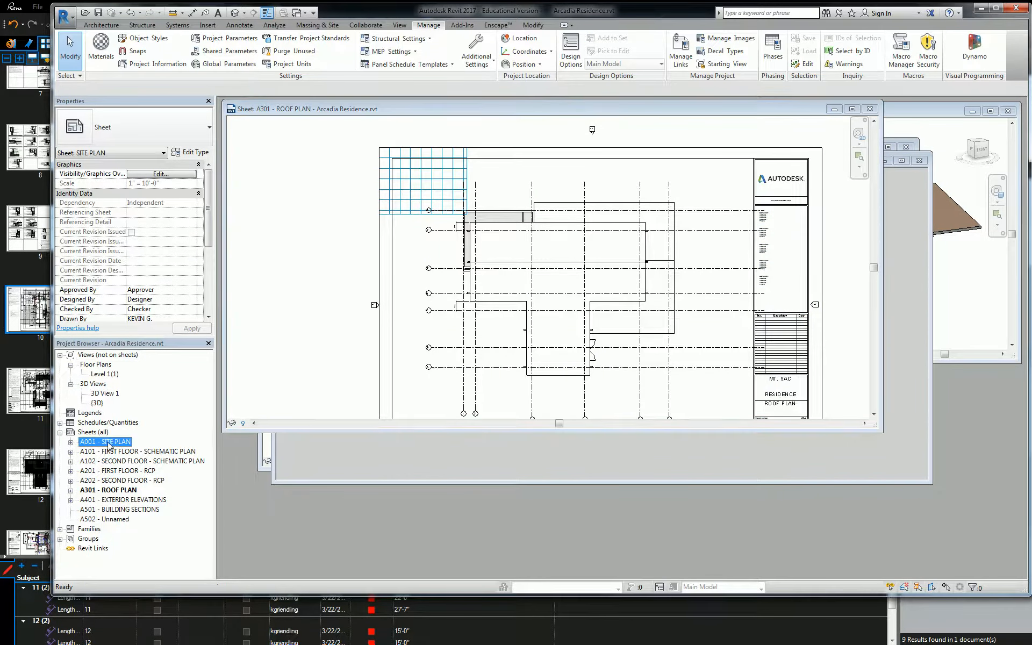
double_click(108, 442)
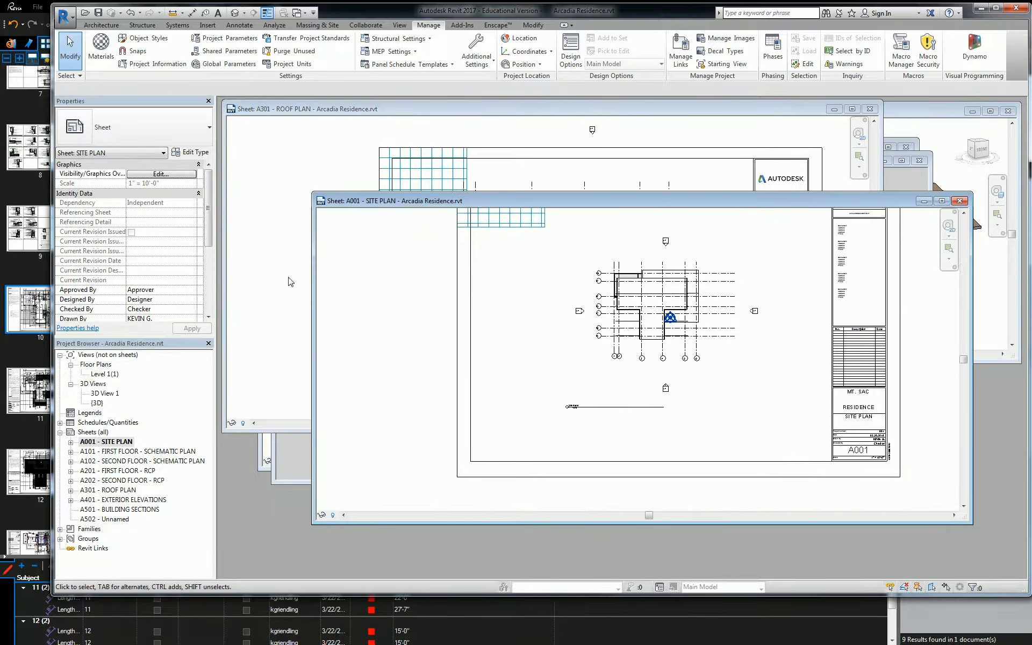
left_click(61, 424)
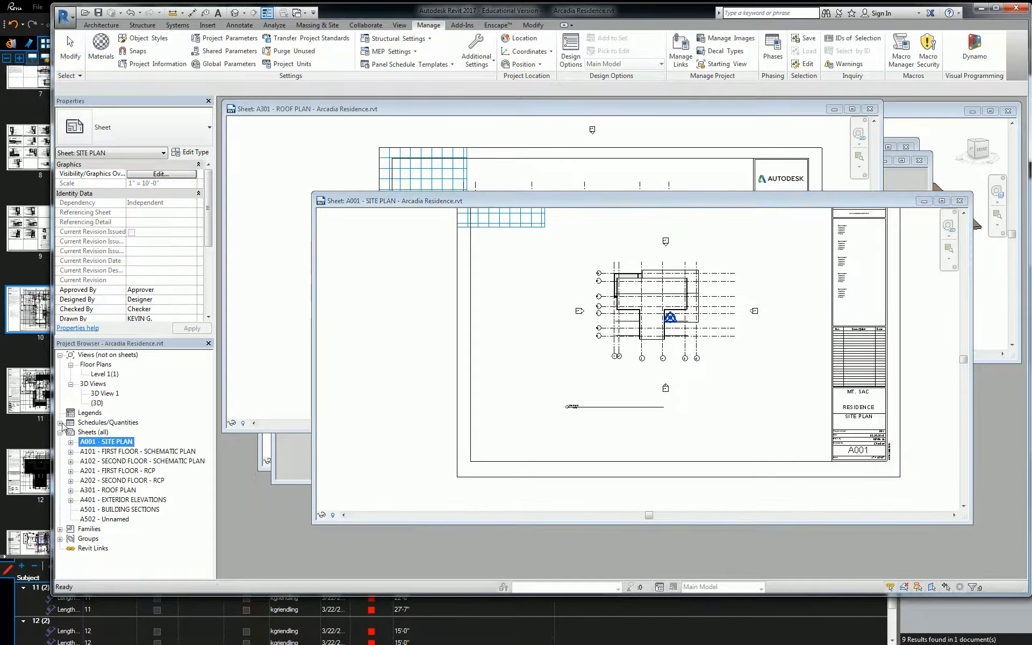
left_click(59, 423)
left_click_drag(91, 432, 487, 357)
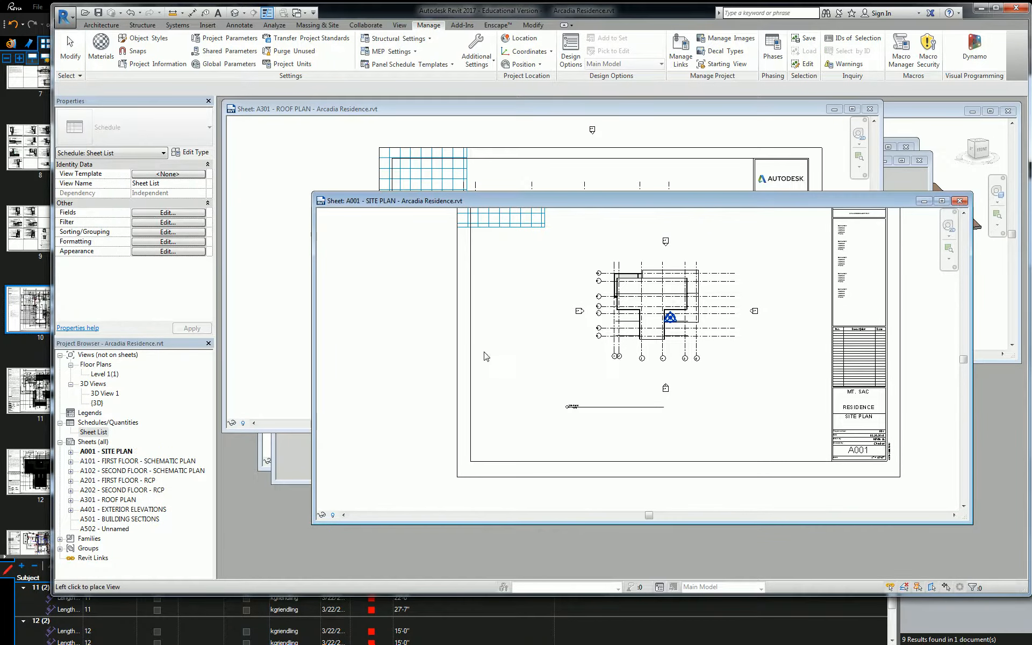
left_click(480, 306)
Widen the Sheet Group and Sheet Name columns of the placed schedule so their entries fit on one line.
scroll(493, 335, "up", 3)
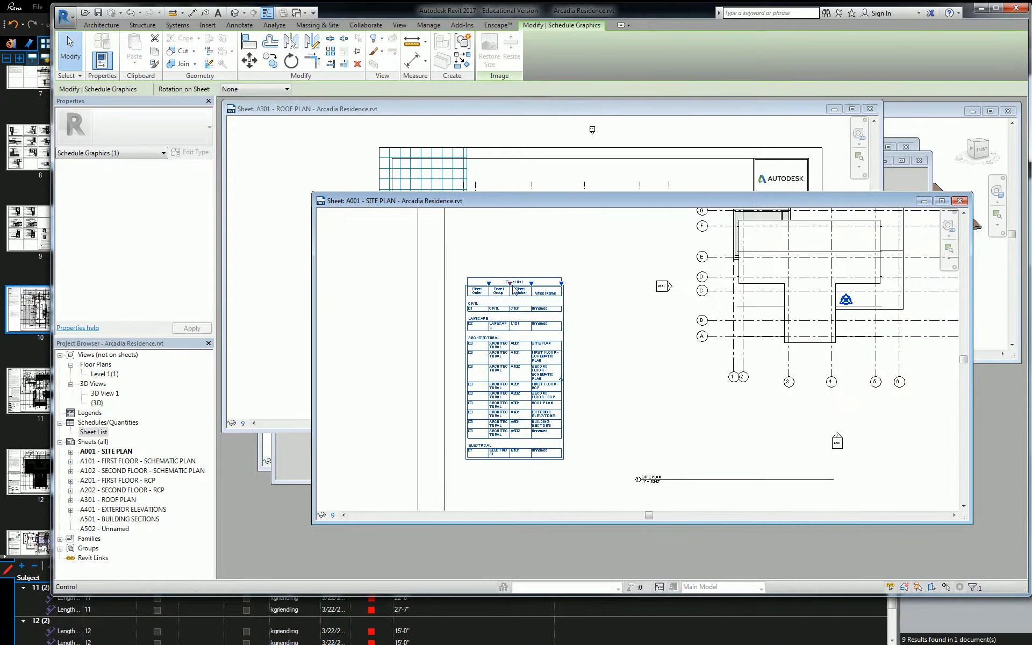
scroll(510, 283, "up", 3)
left_click_drag(509, 289, 558, 292)
scroll(574, 299, "down", 1)
left_click_drag(661, 291, 759, 293)
middle_click_drag(664, 392, 636, 297)
middle_click_drag(452, 243, 451, 316)
Hide the Sheet Order and Sheet Group columns in the Sheet List and return to sheet A001.
double_click(452, 316)
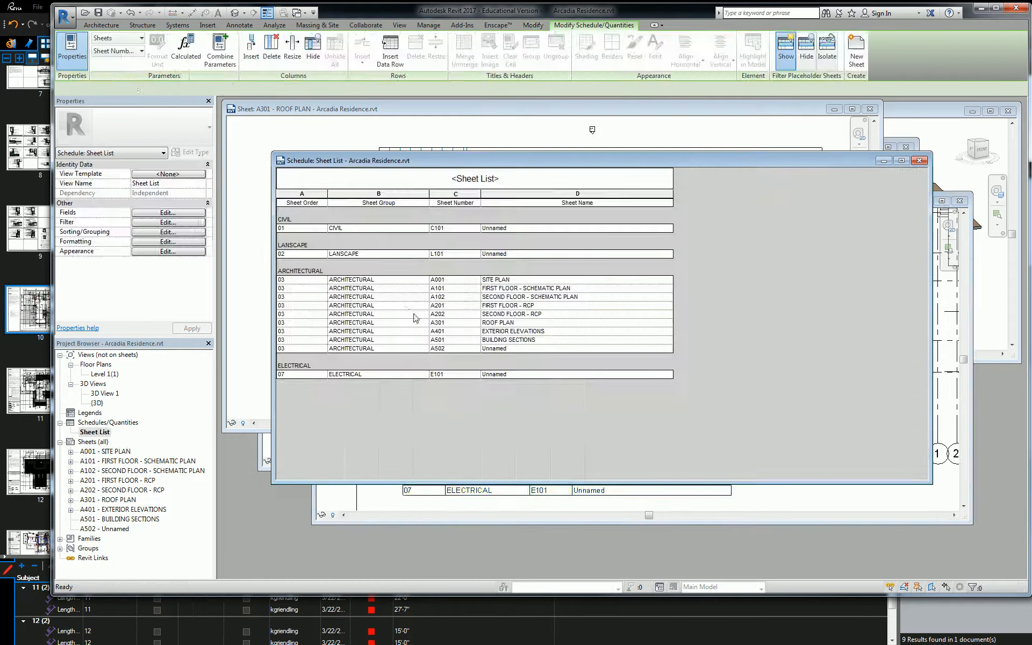
left_click(307, 194)
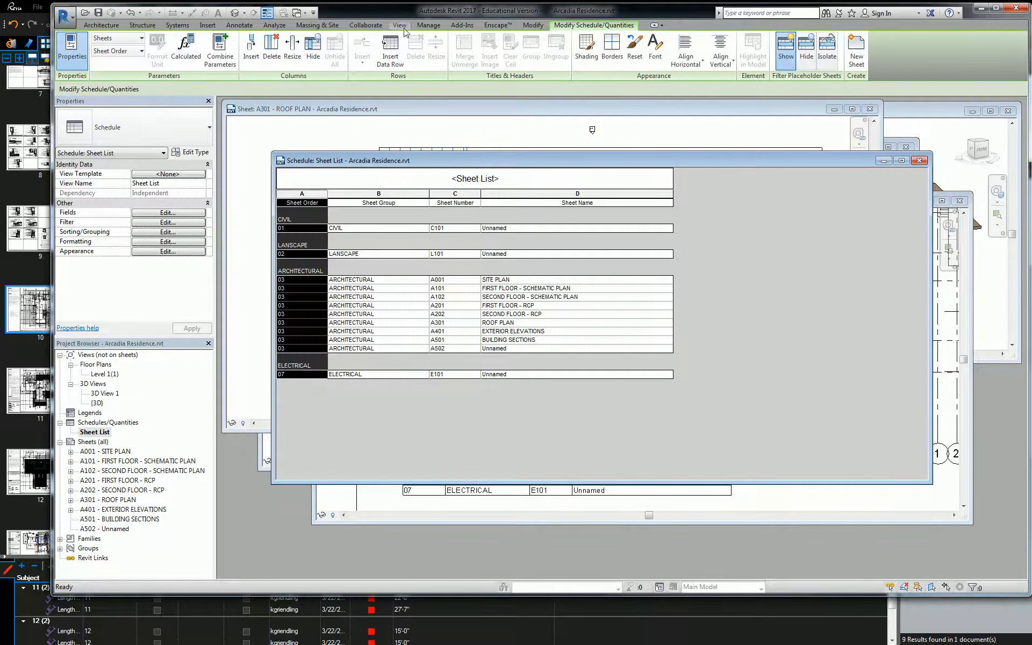
left_click(314, 51)
left_click(315, 51)
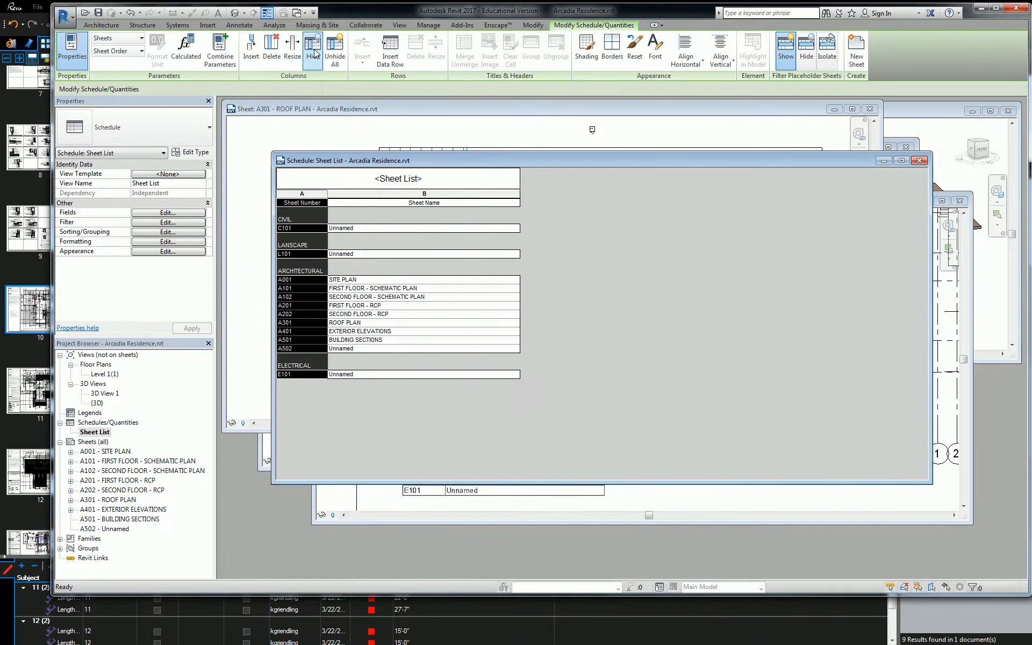
left_click(513, 506)
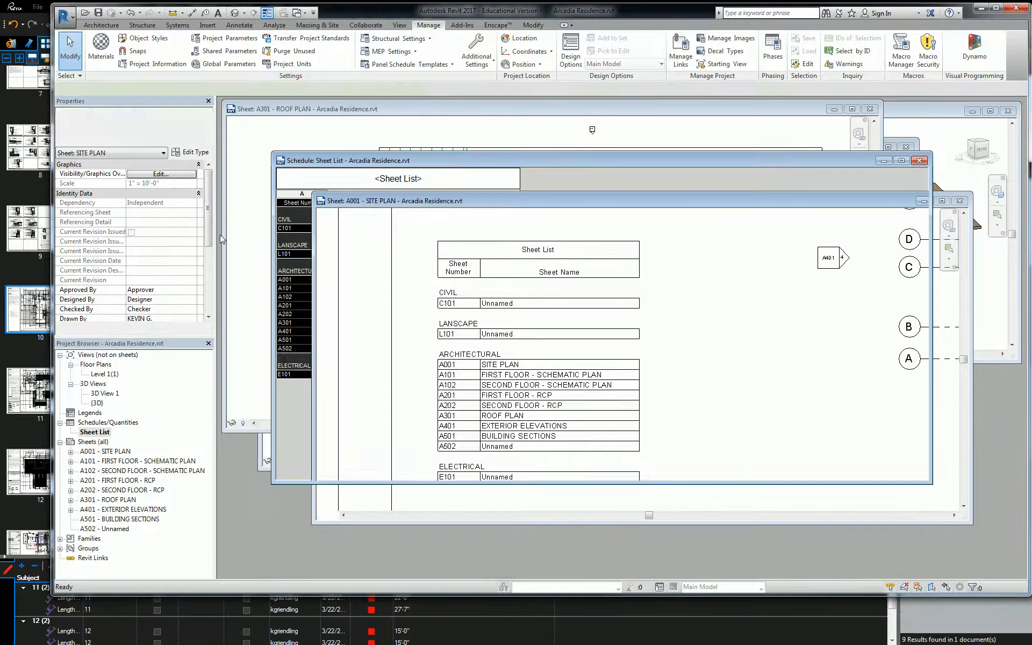
Turn off the Sheet List's title and column headers and check the schedule on sheet A001.
left_click(469, 165)
left_click(165, 242)
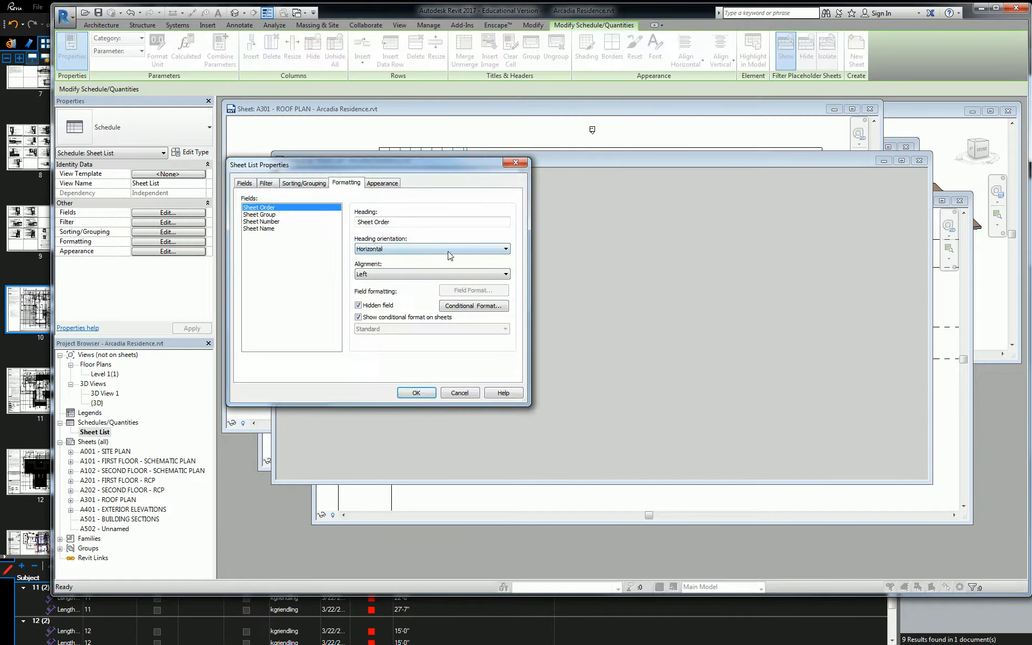
left_click(381, 184)
left_click(312, 292)
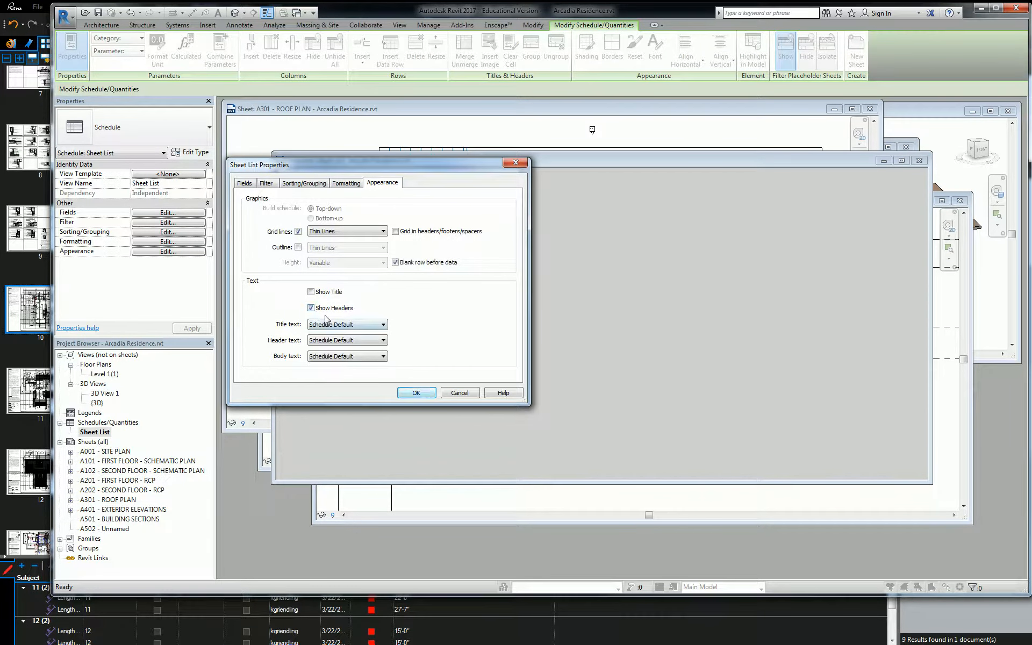
left_click(416, 393)
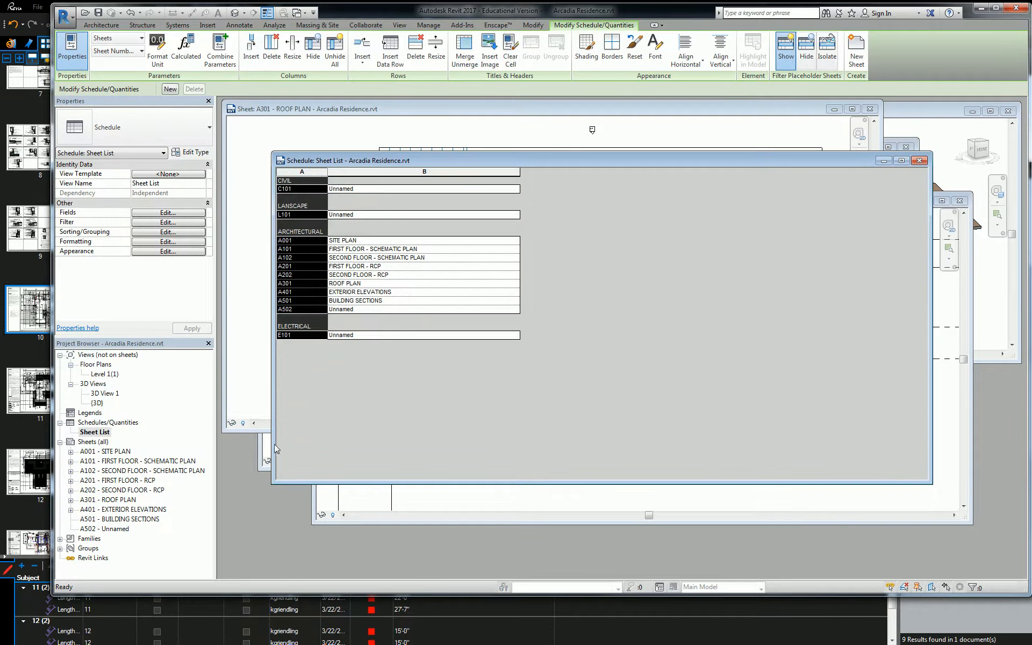
left_click(269, 445)
scroll(408, 349, "down", 1)
left_click(615, 496)
scroll(695, 304, "up", 4)
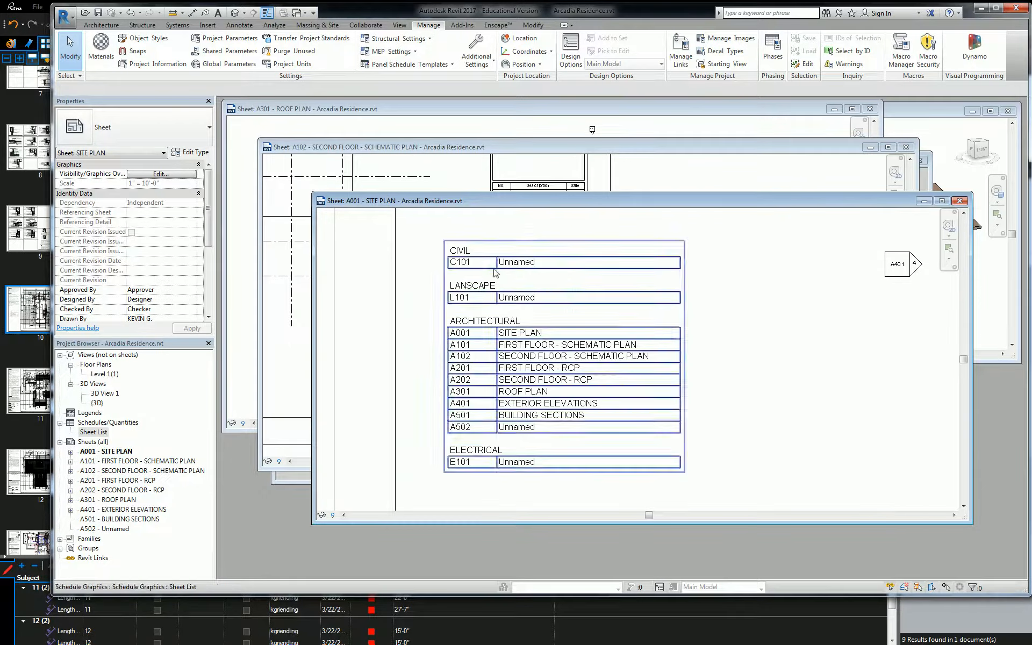
Set the Sheet List's title, header and body text to 3/32" Arial and view the schedule on sheet A001.
left_click(471, 369)
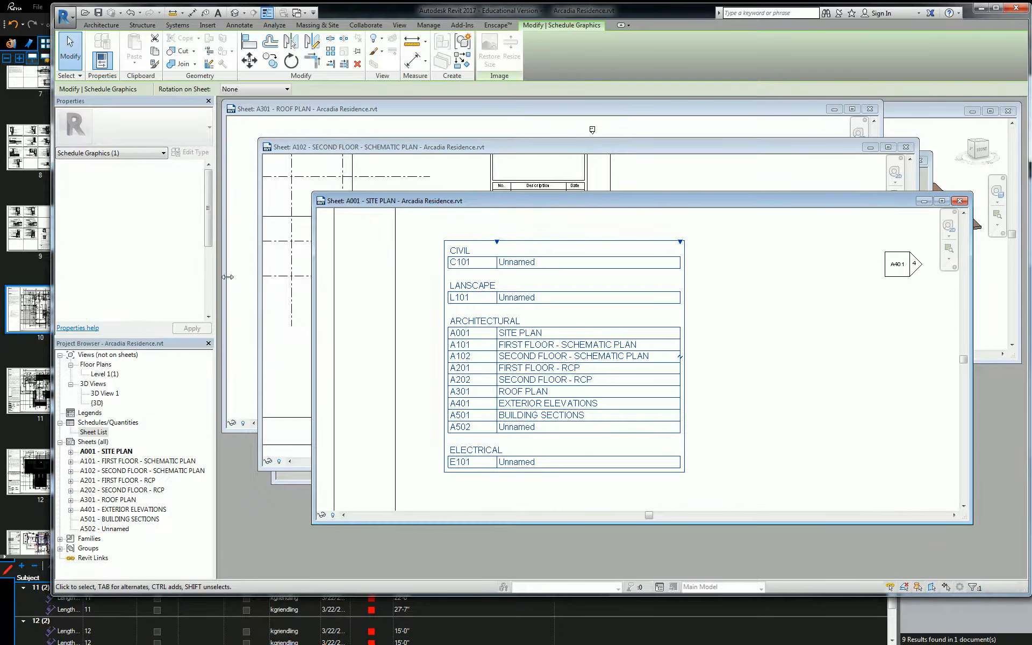
left_click(296, 475)
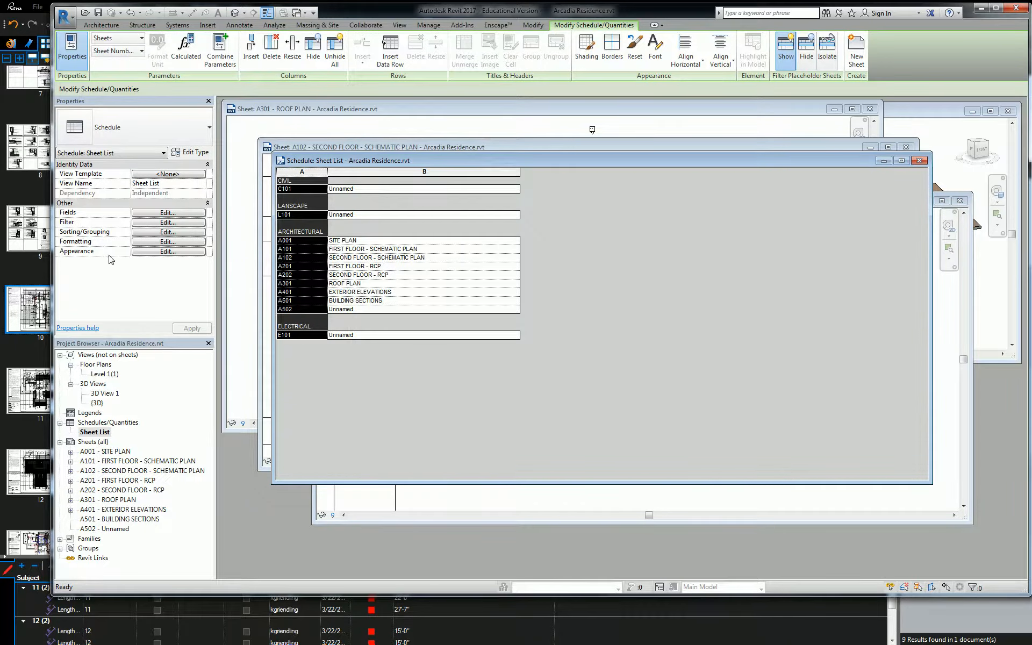
left_click(167, 251)
left_click(365, 325)
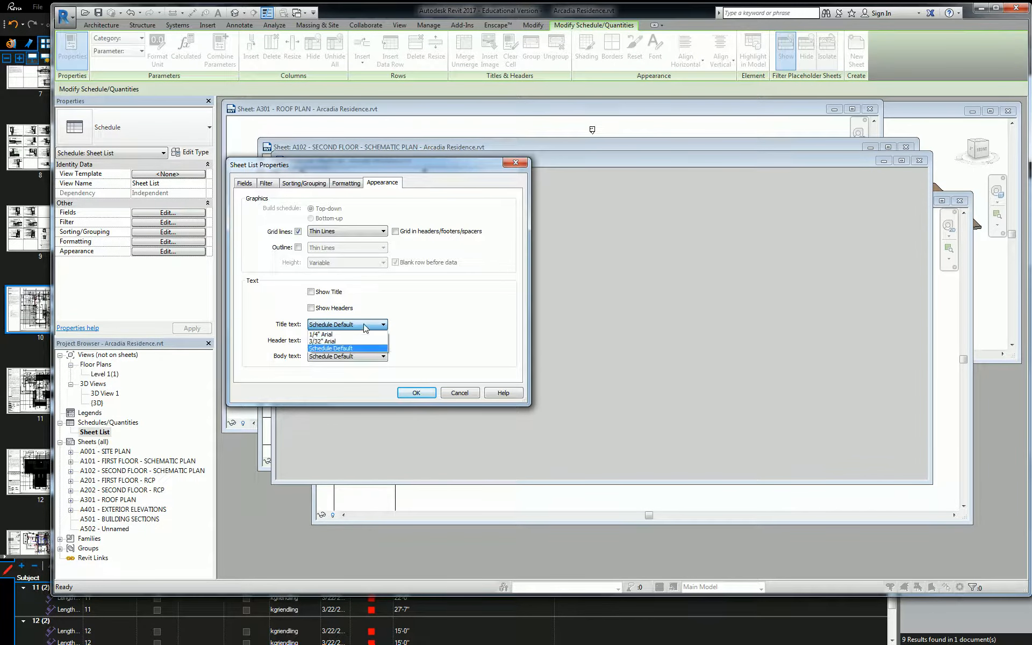
left_click(348, 342)
left_click(349, 340)
left_click(336, 358)
left_click(335, 356)
left_click(334, 374)
left_click(417, 393)
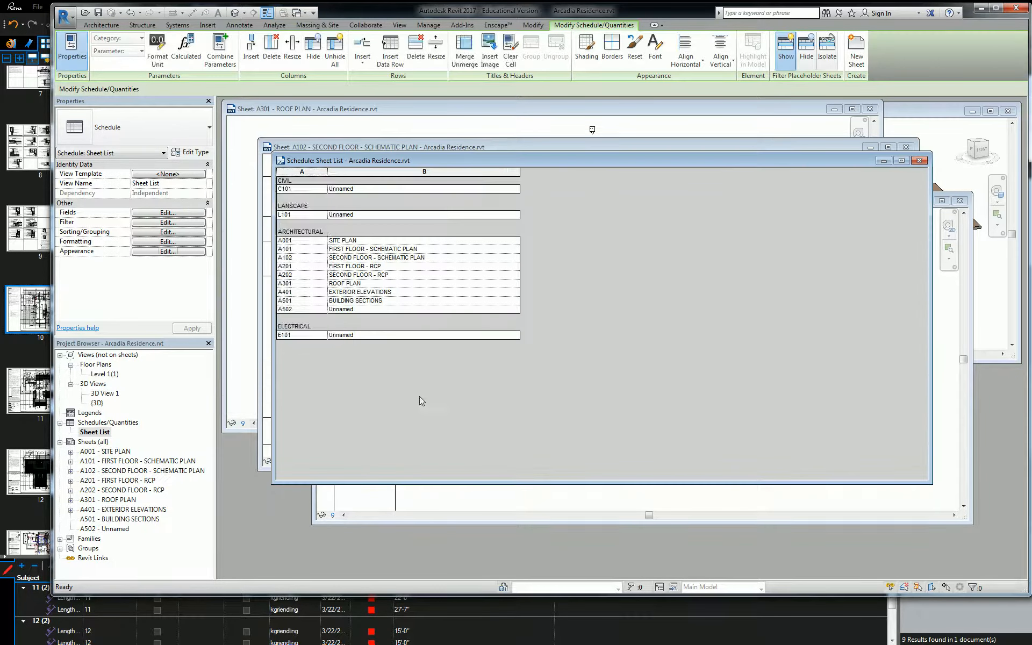
left_click(490, 498)
scroll(491, 344, "up", 1)
middle_click_drag(558, 322, 507, 362)
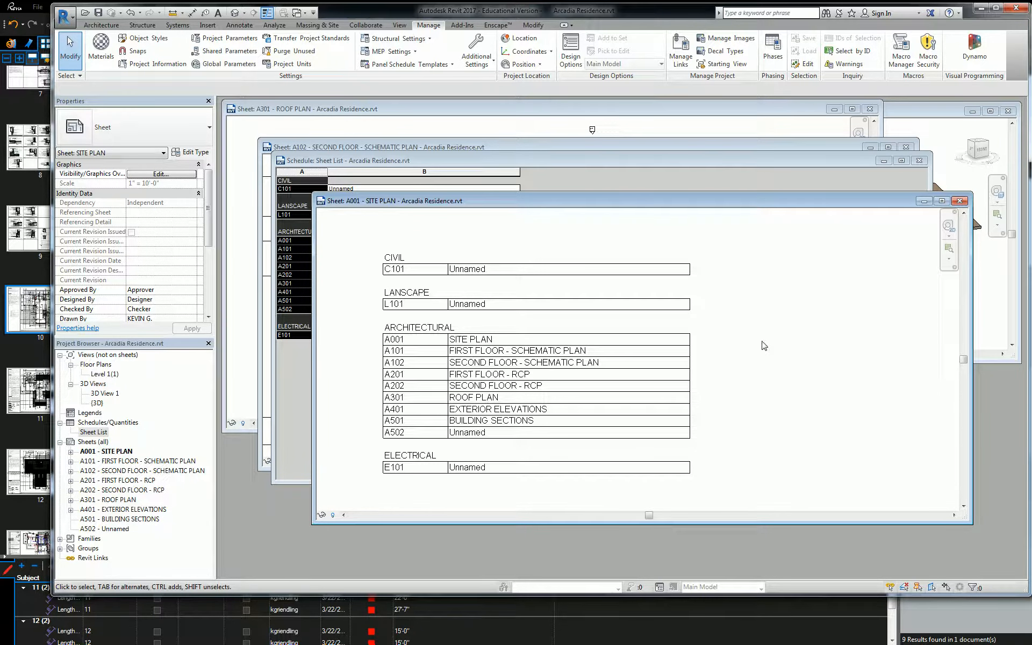
Examine the type properties of the 1/4" Arial text type, including its font, size and width factor.
left_click(478, 68)
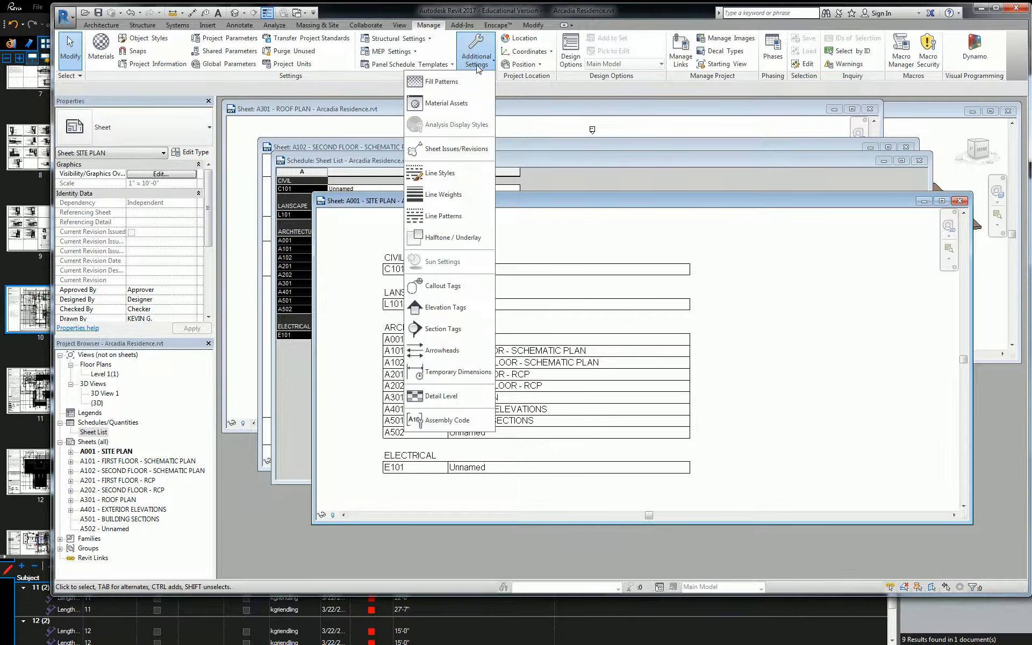
left_click(477, 68)
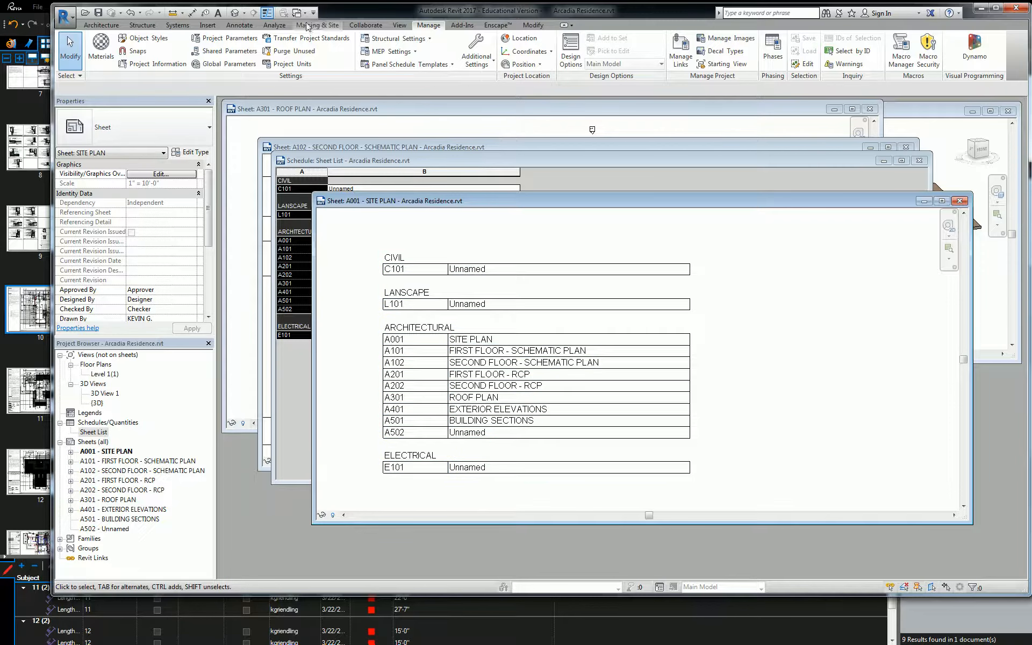
left_click(241, 27)
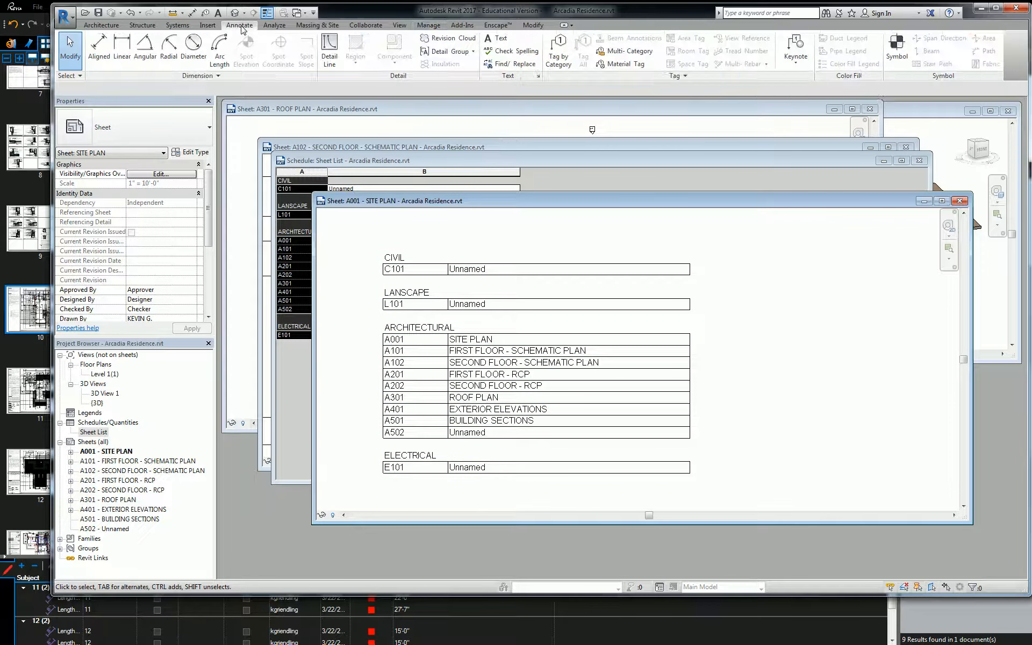
left_click(492, 41)
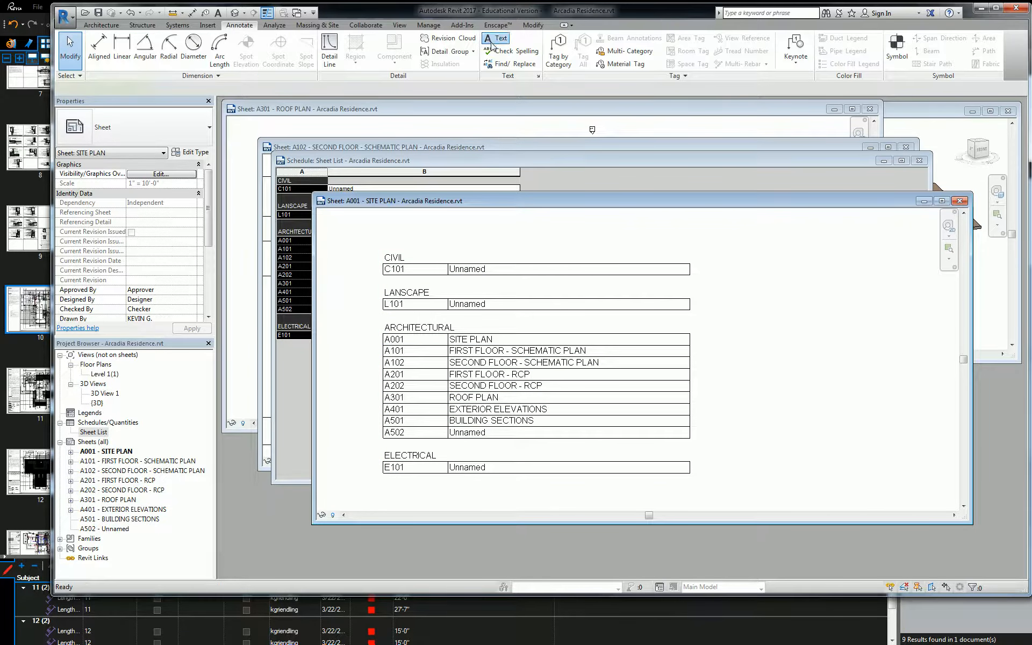
left_click(198, 139)
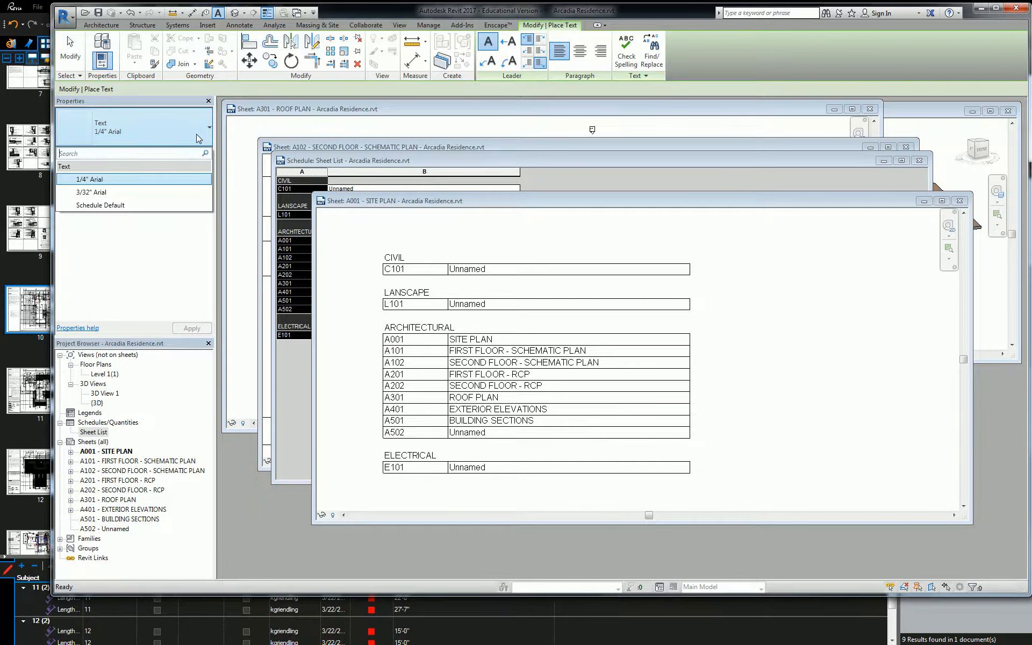
left_click(198, 139)
left_click(188, 153)
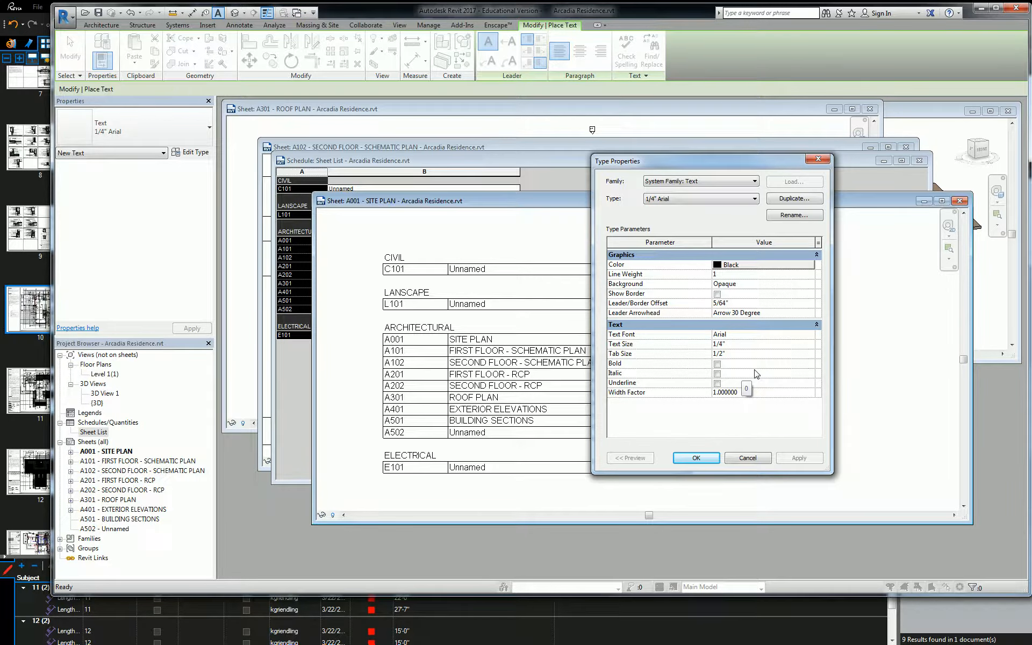
left_click(823, 158)
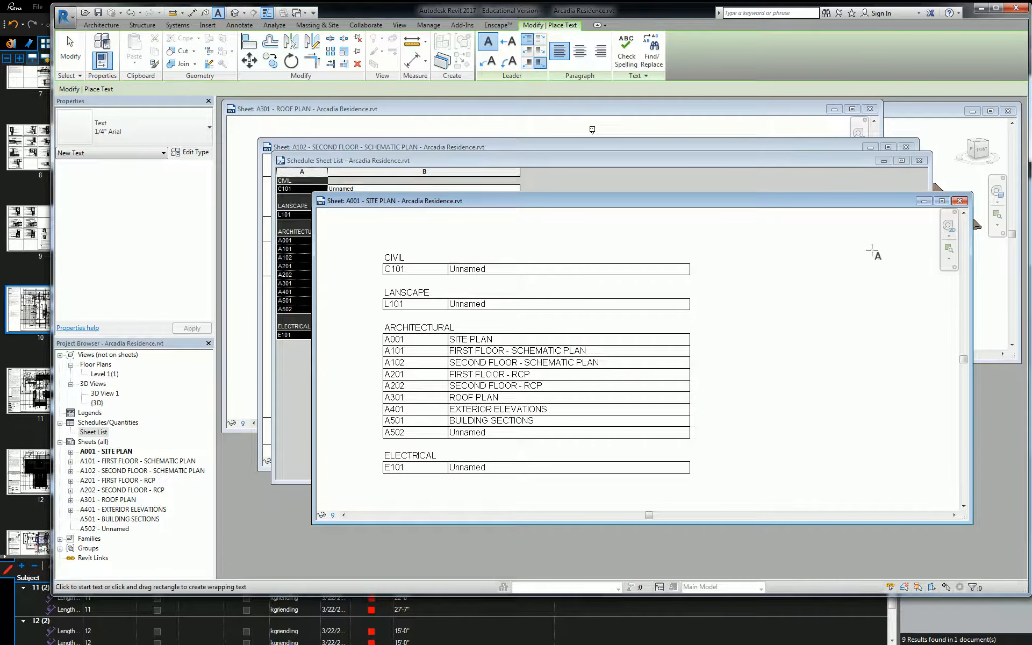
Close the Sheet List schedule window and leave the Text command on sheet A001.
left_click(730, 170)
left_click(920, 162)
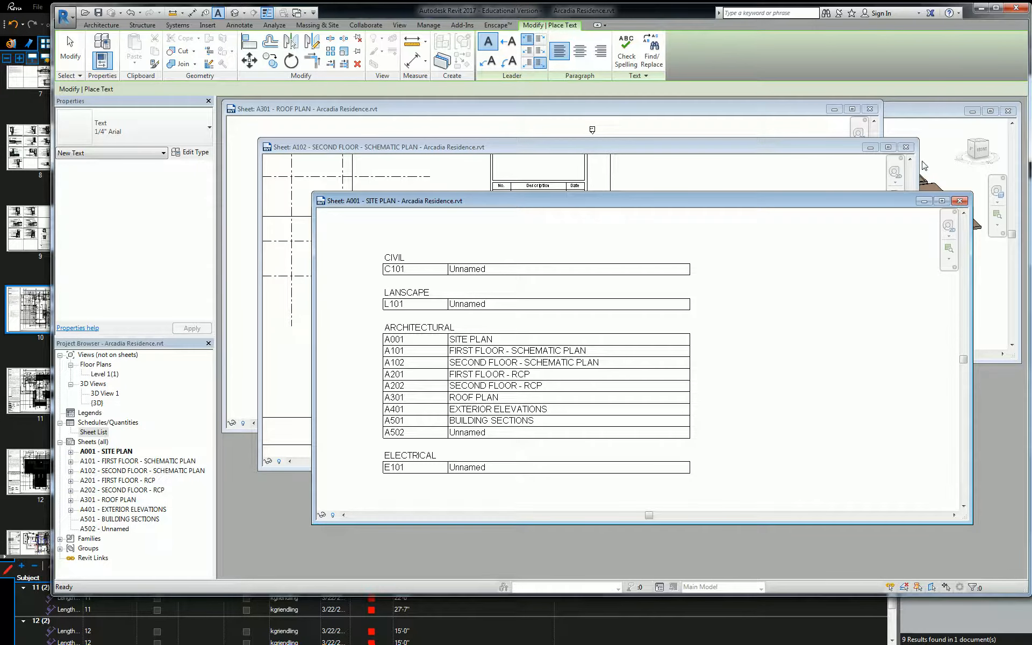
left_click(447, 412)
left_click(697, 361)
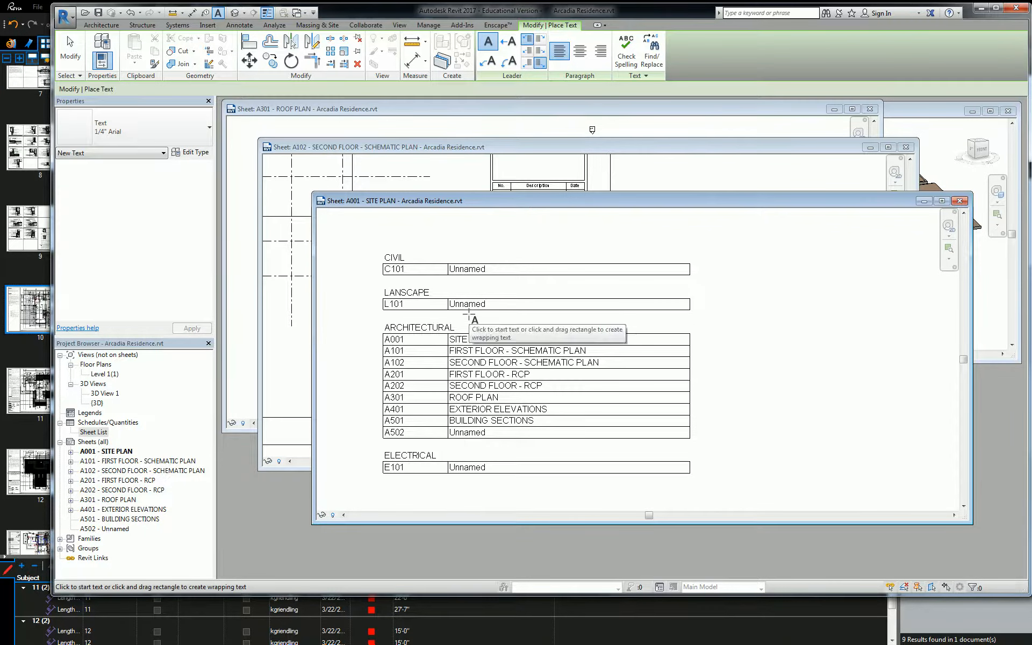
key("Escape")
Open the Sheet List from its placed schedule, turn off its grid lines, and return to sheet A001.
left_click(465, 331)
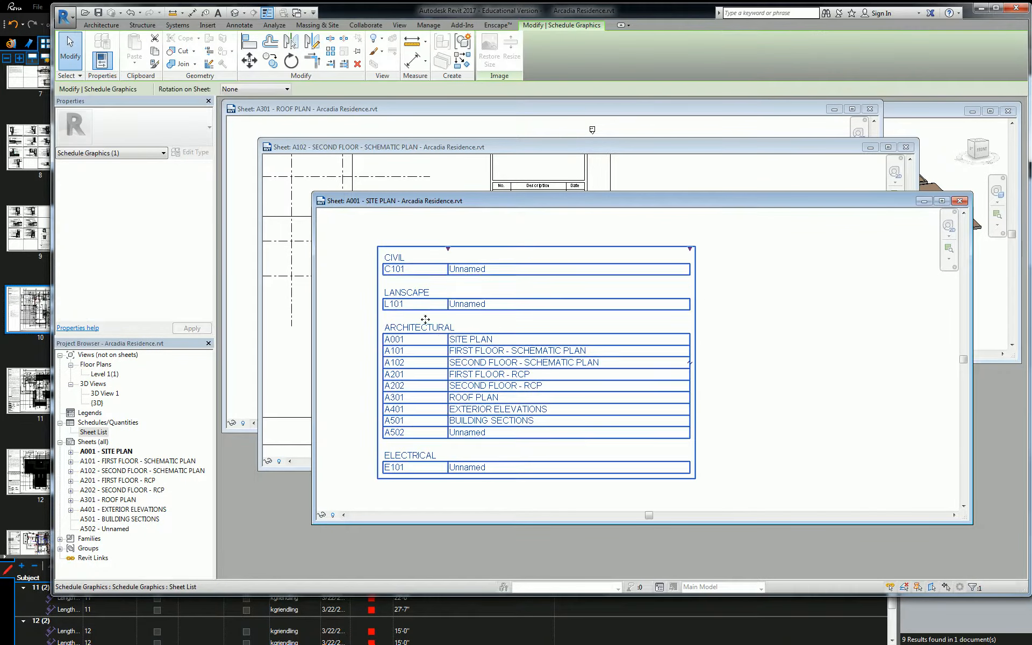
double_click(469, 325)
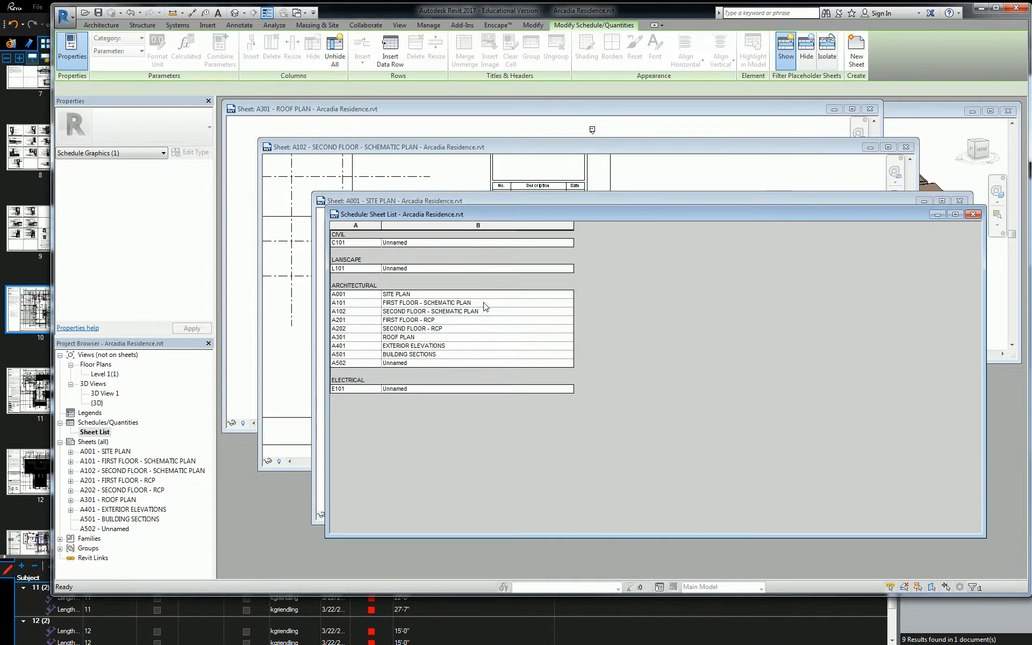
left_click(168, 241)
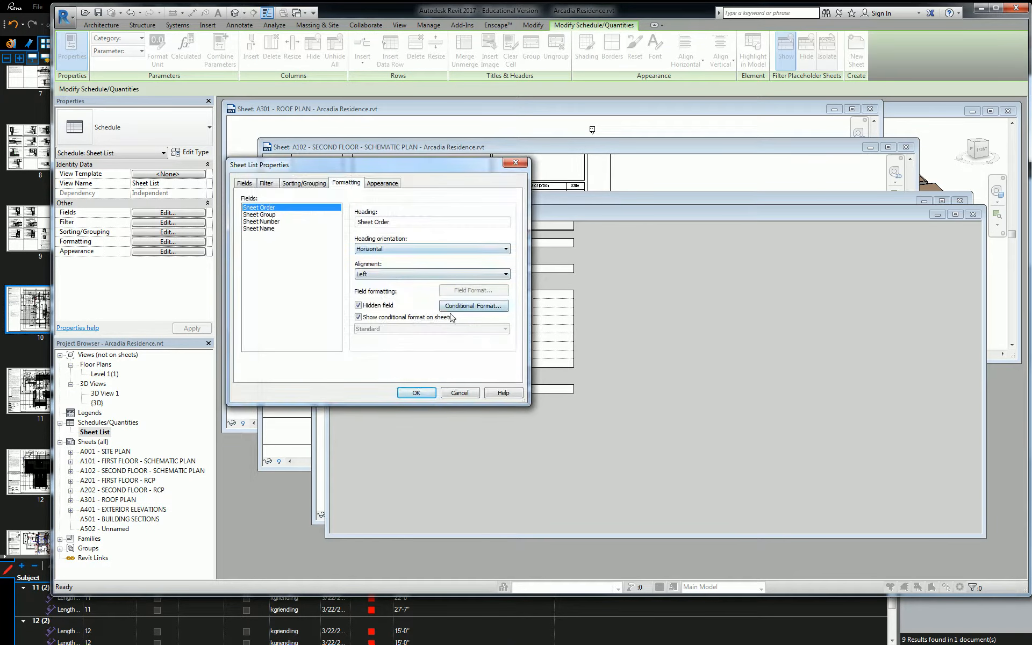
left_click(373, 185)
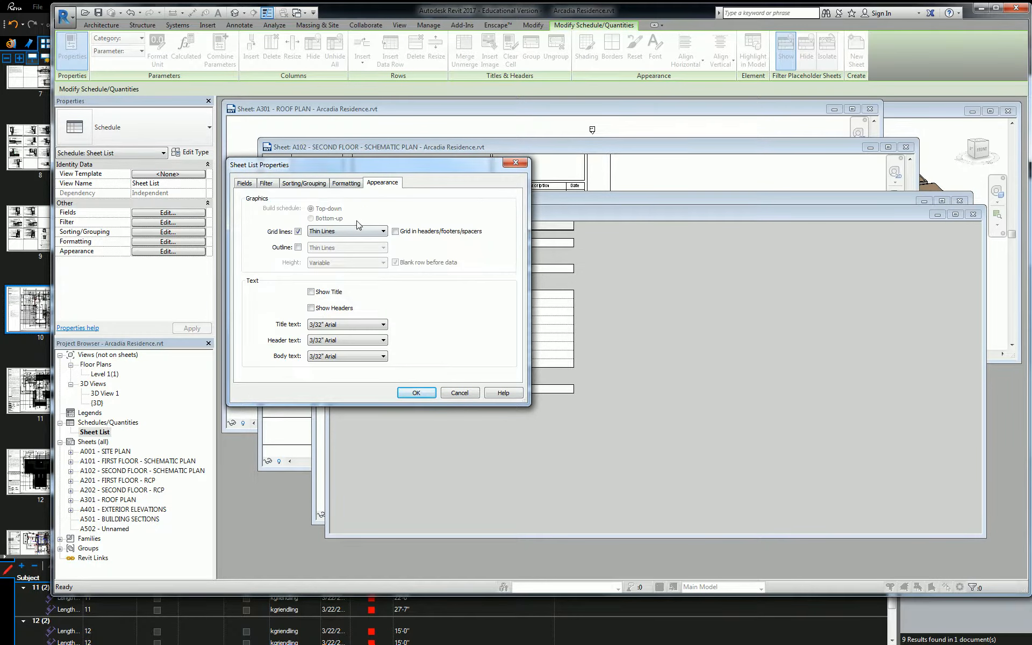
left_click(416, 393)
left_click(639, 197)
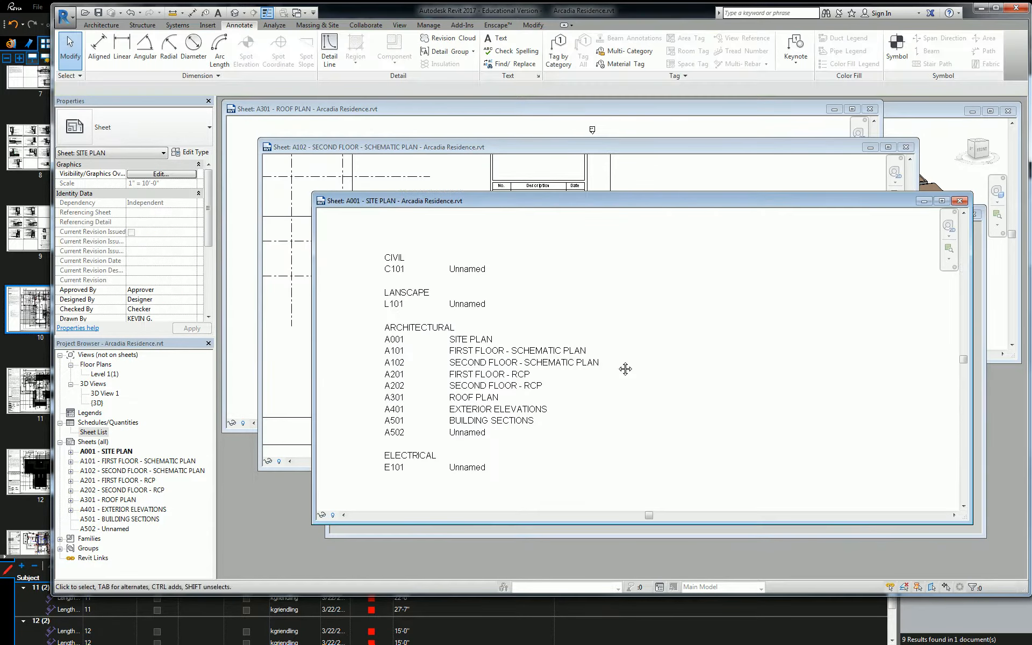